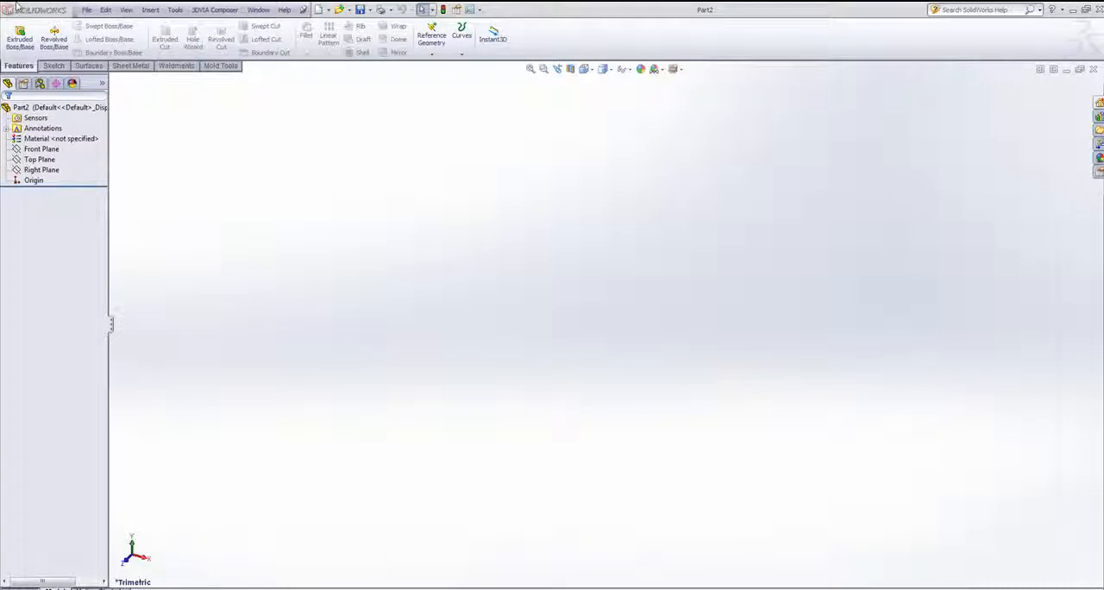
click(53, 65)
click(19, 65)
click(52, 65)
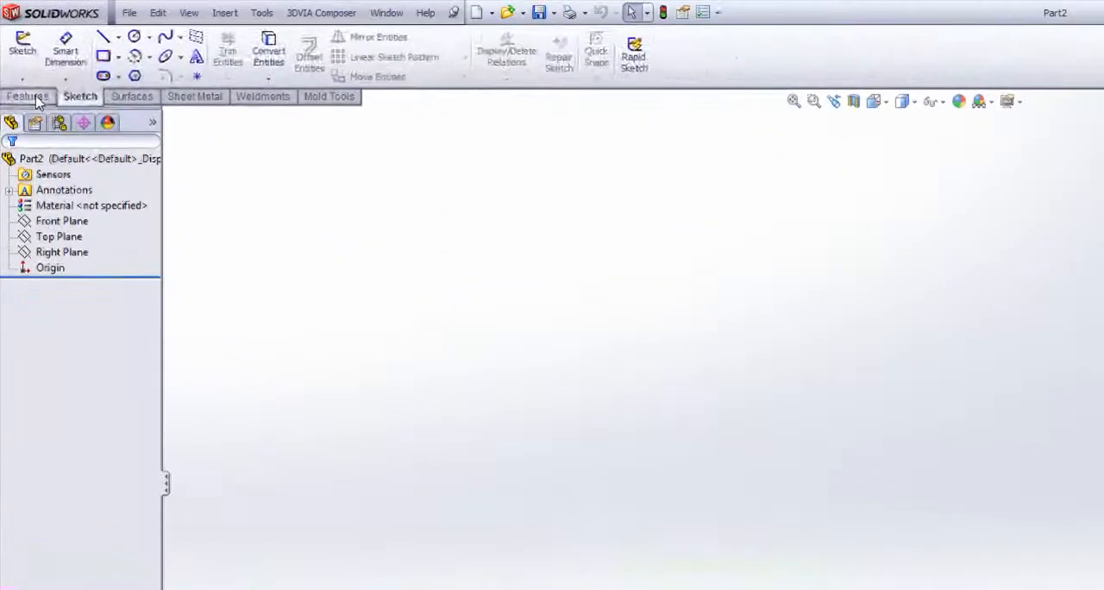
click(23, 82)
click(78, 99)
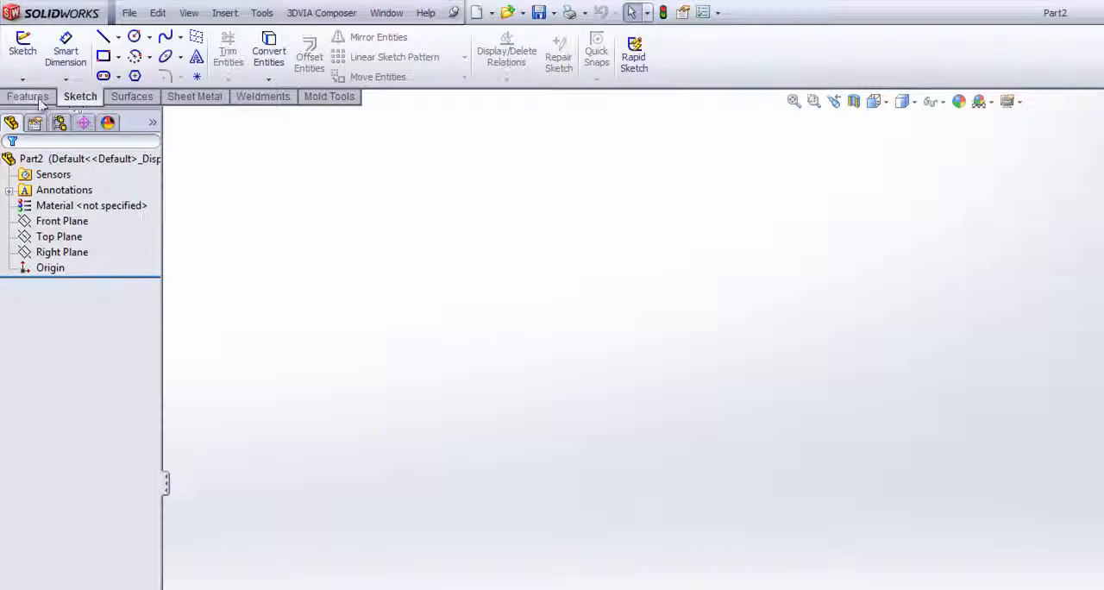
click(39, 99)
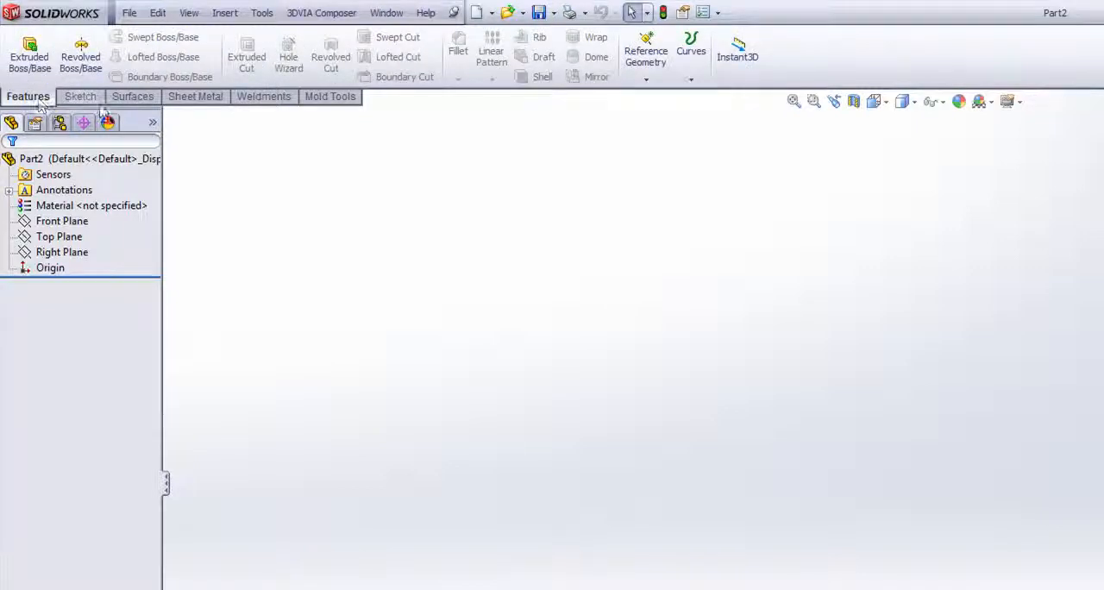
- Hide the Mold Tools tab from the CommandManager and show it again
right_click(79, 99)
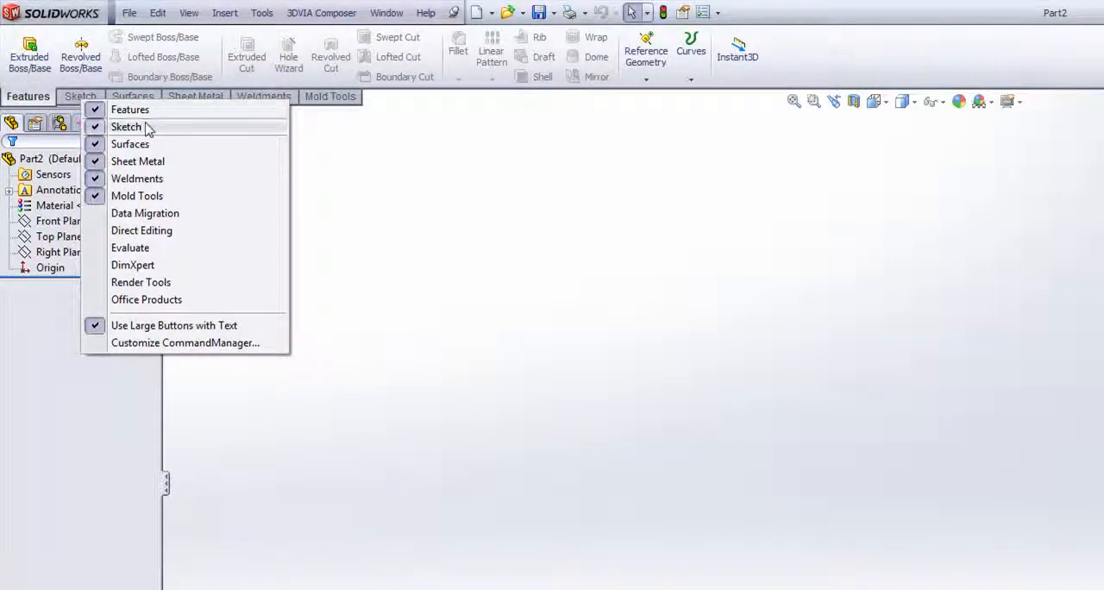
click(138, 196)
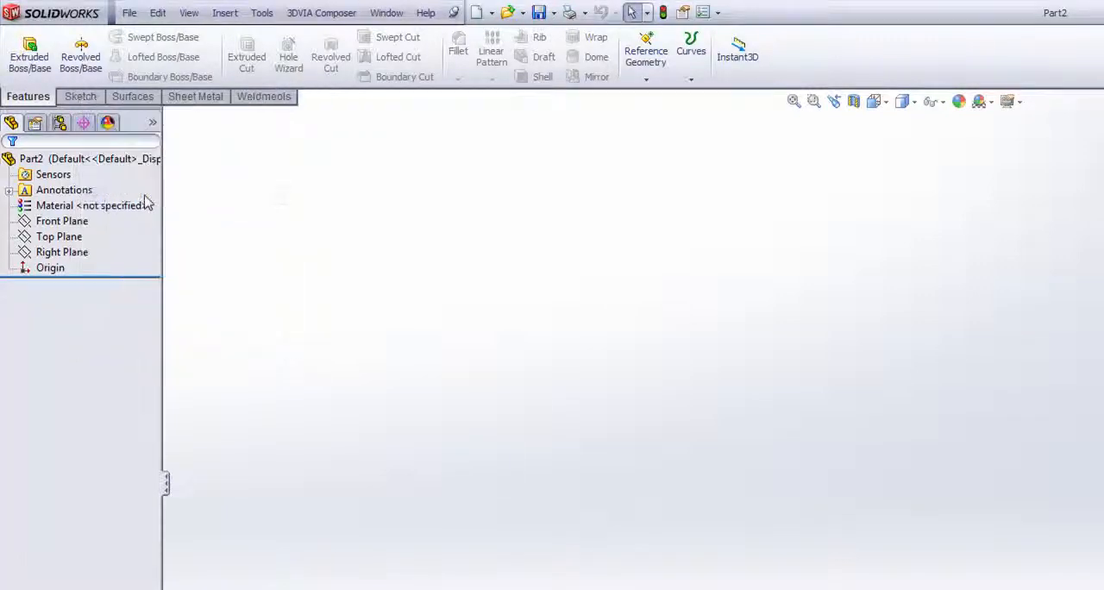
right_click(134, 103)
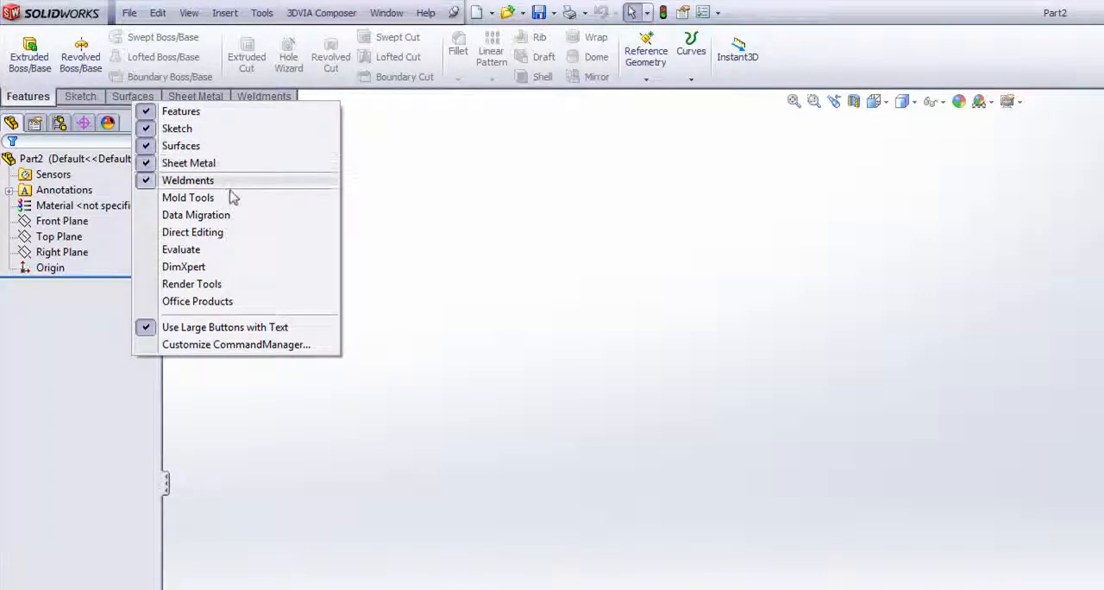
click(152, 200)
click(324, 100)
click(274, 99)
click(195, 96)
click(132, 97)
click(78, 96)
click(27, 97)
click(225, 13)
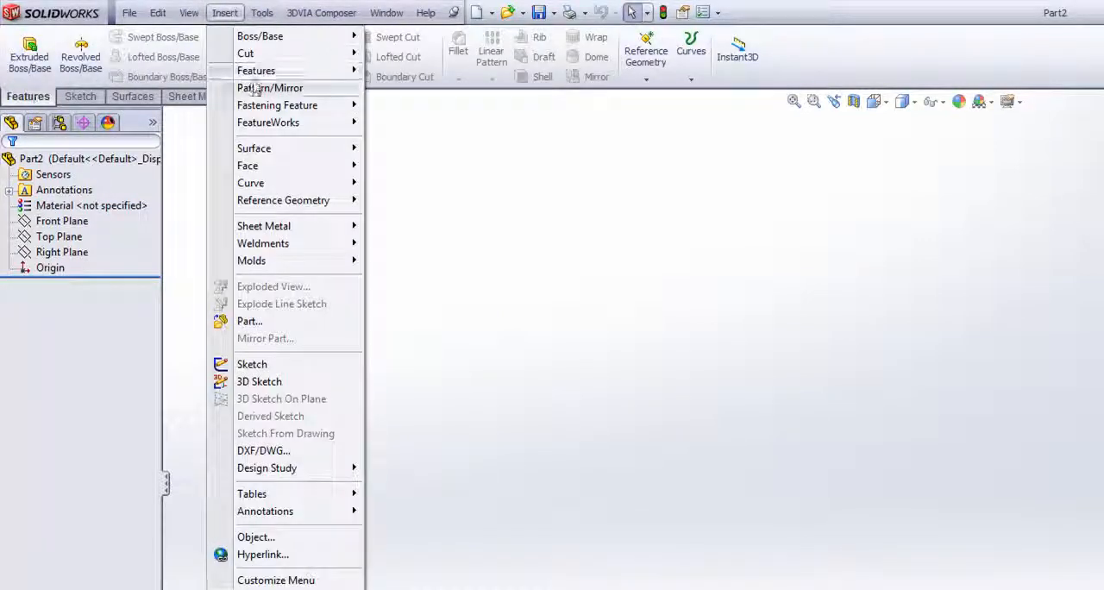
click(600, 358)
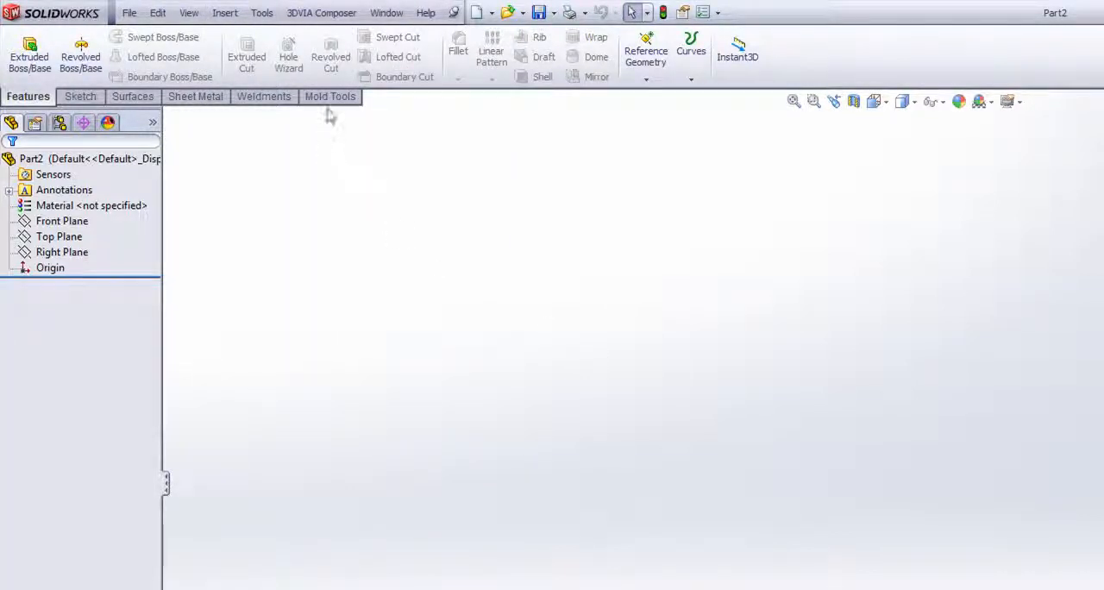
- Customize the CommandManager by adding a new empty tab named Cadtek
right_click(204, 103)
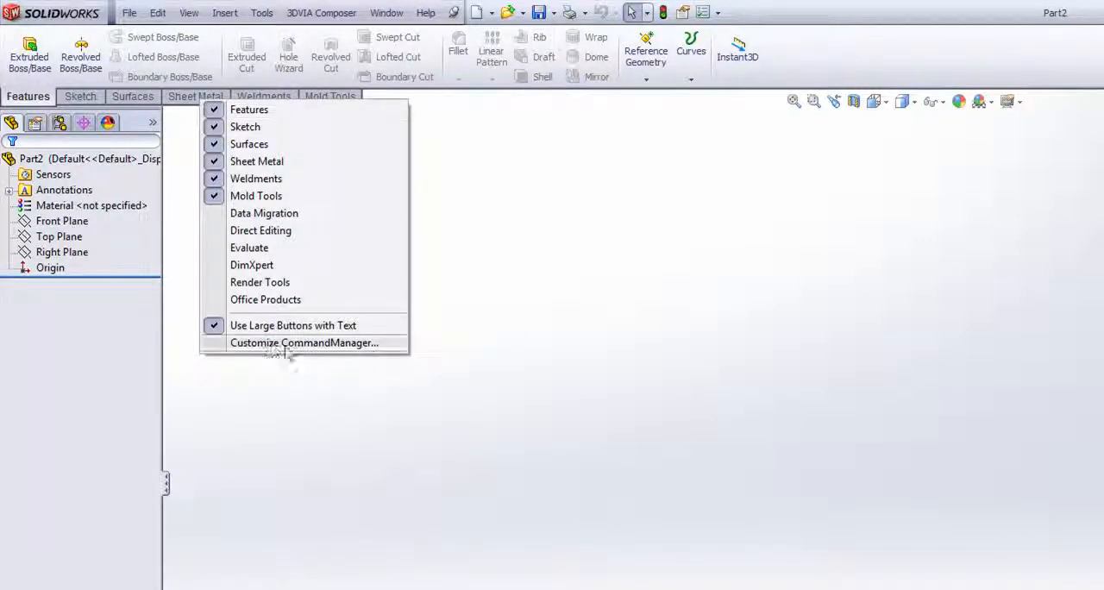
click(312, 343)
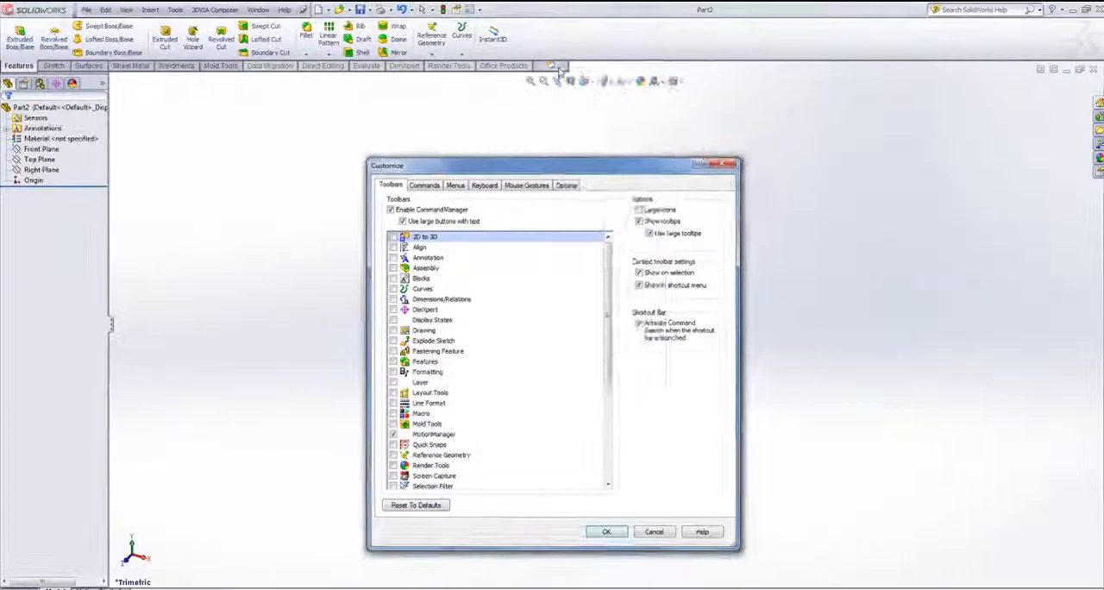
click(824, 79)
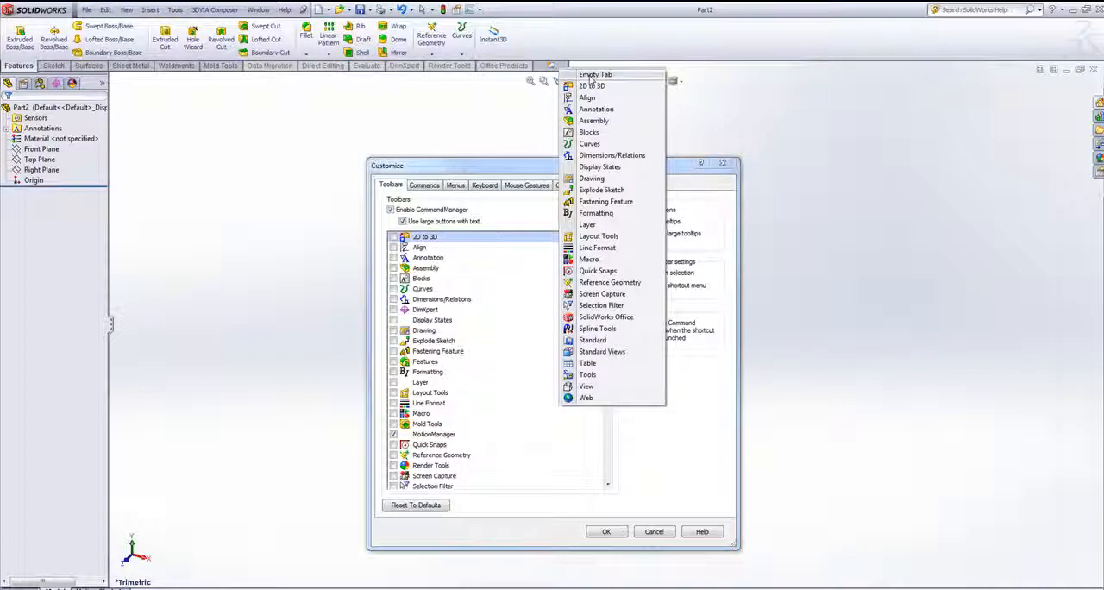
click(593, 76)
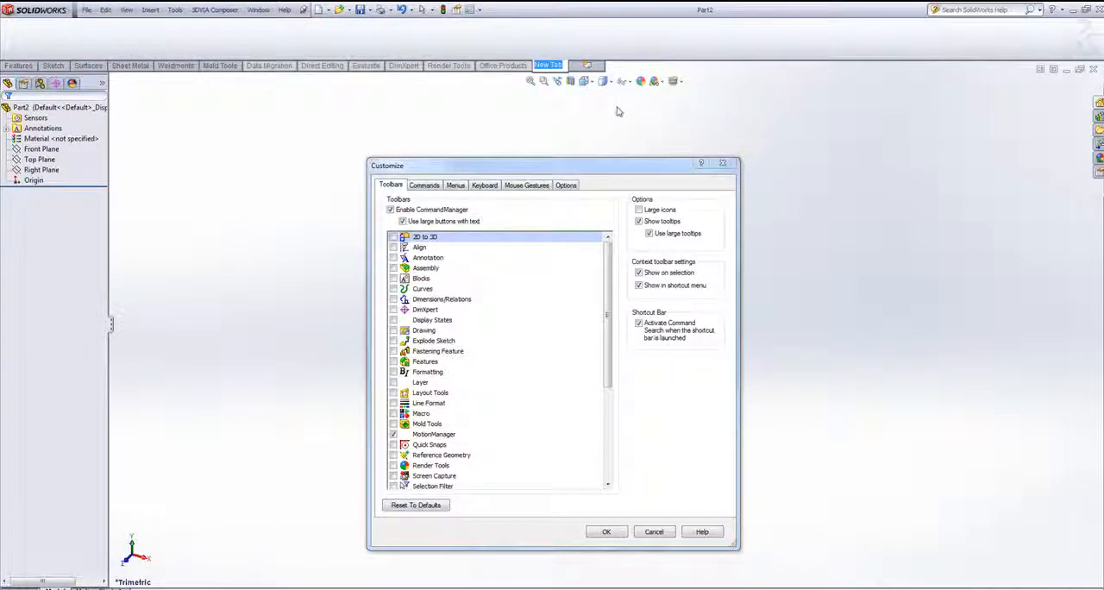
text(Caltek)
key(Return)
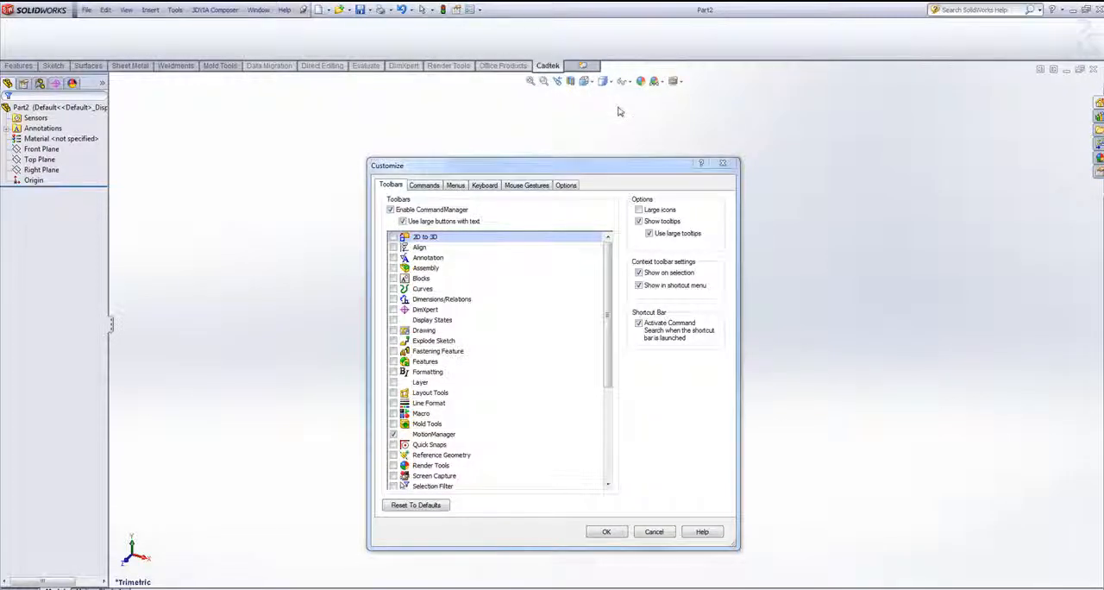
- Look through the customizable command categories from Flyout Toolbars to Drawing
drag(589, 170, 593, 132)
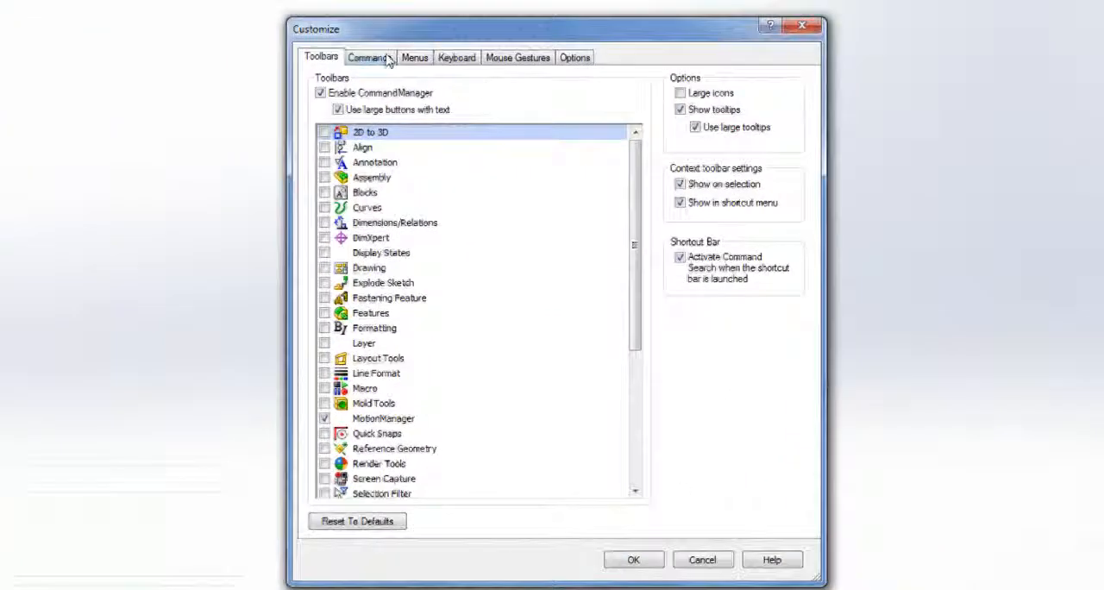
click(371, 58)
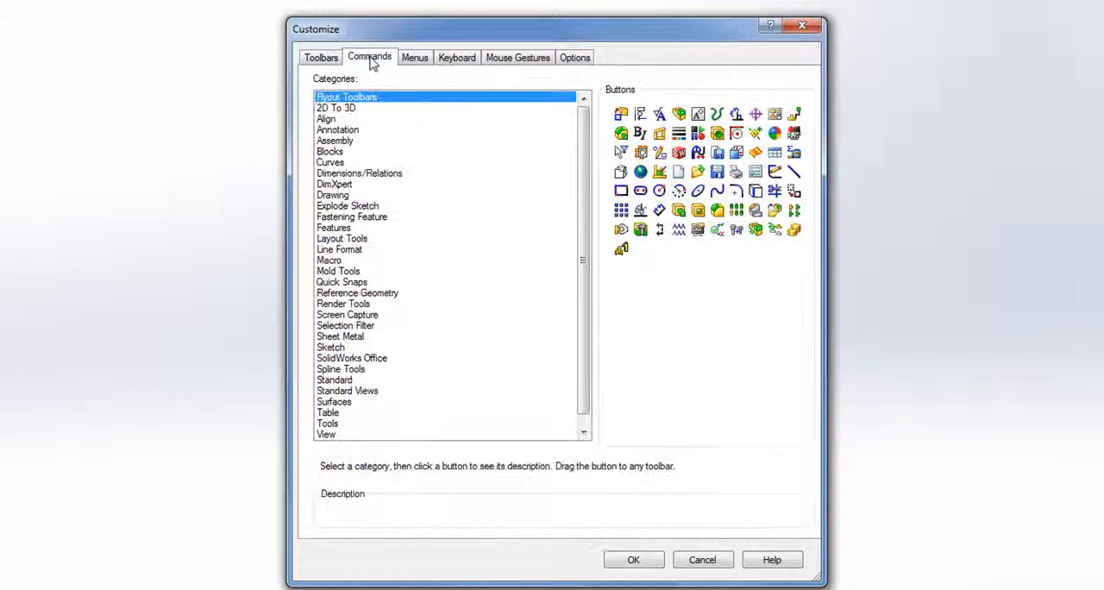
drag(582, 119, 587, 97)
click(340, 107)
click(332, 119)
click(339, 130)
click(336, 141)
click(331, 151)
click(345, 174)
click(335, 195)
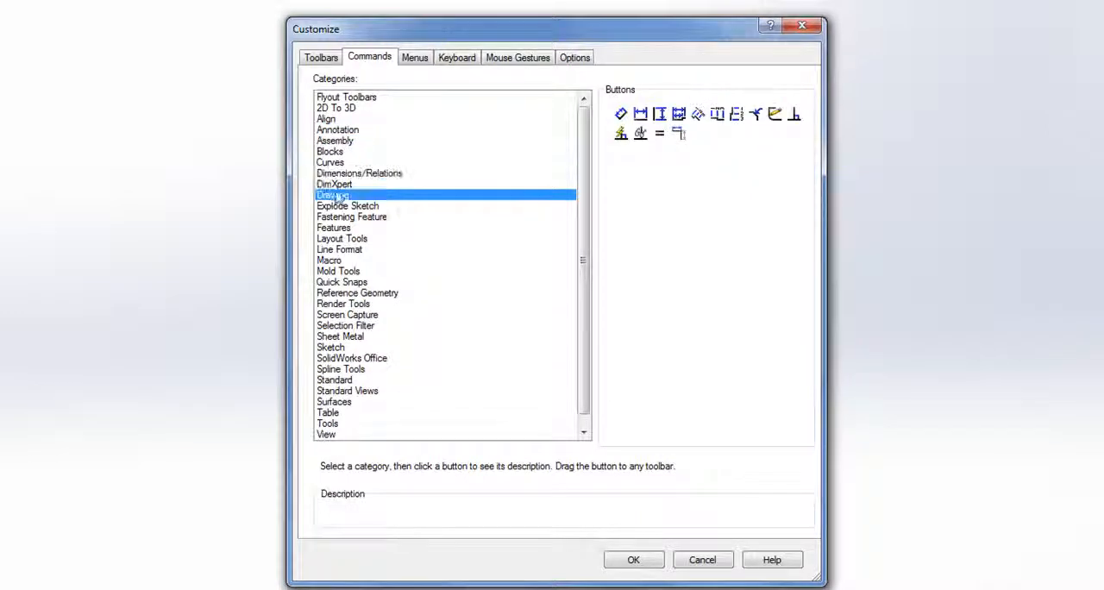
- Add the Delete Solid/Surface, Unsuppress and Rib commands from the Features category to the Cadtek tab
click(347, 227)
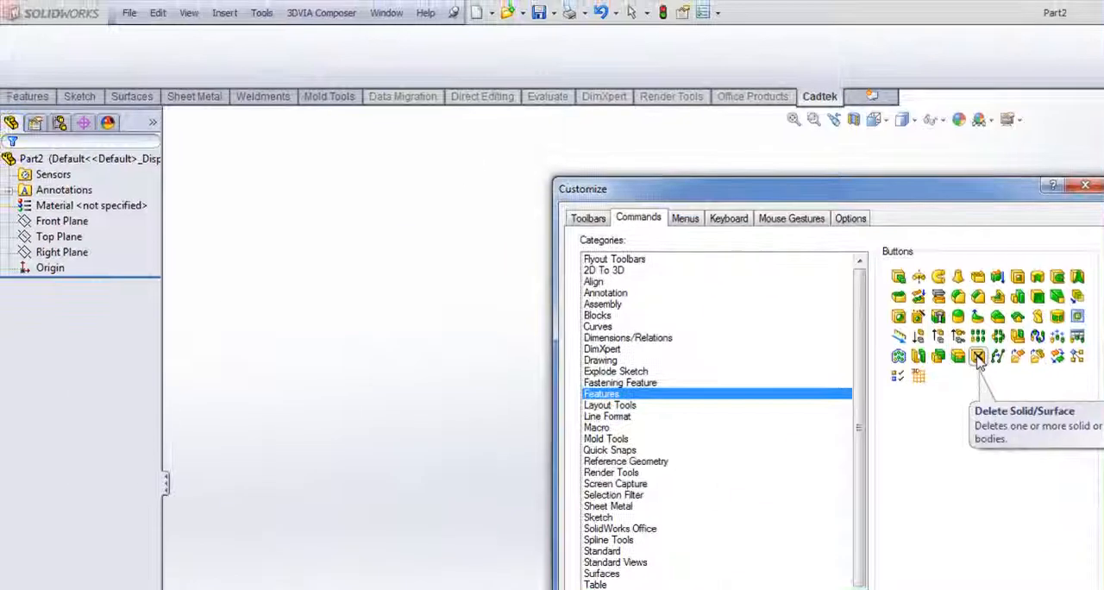
drag(978, 358, 59, 67)
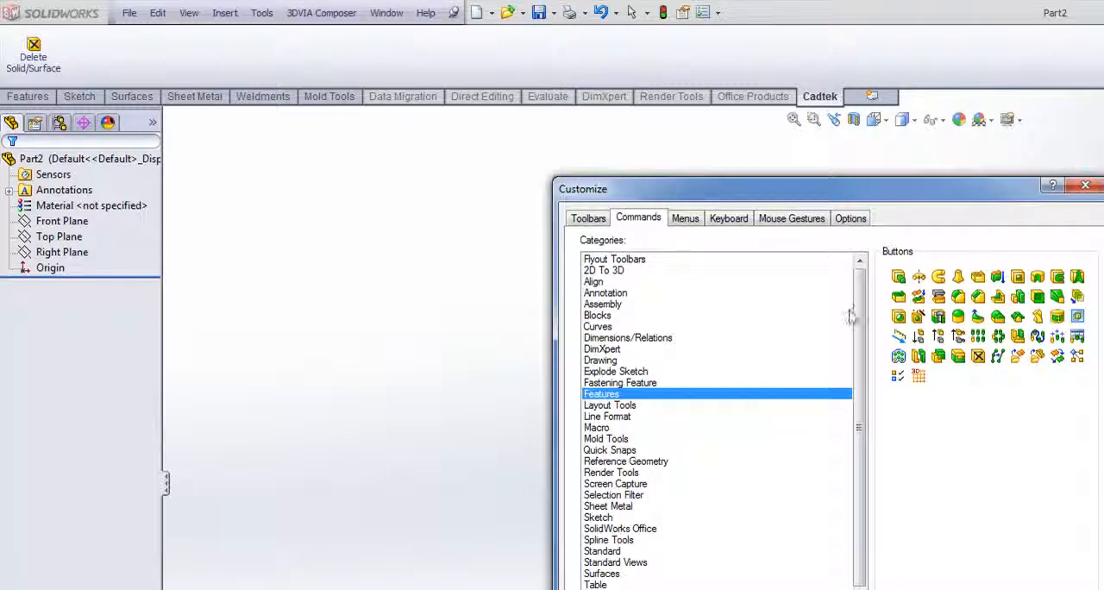
drag(940, 336, 182, 50)
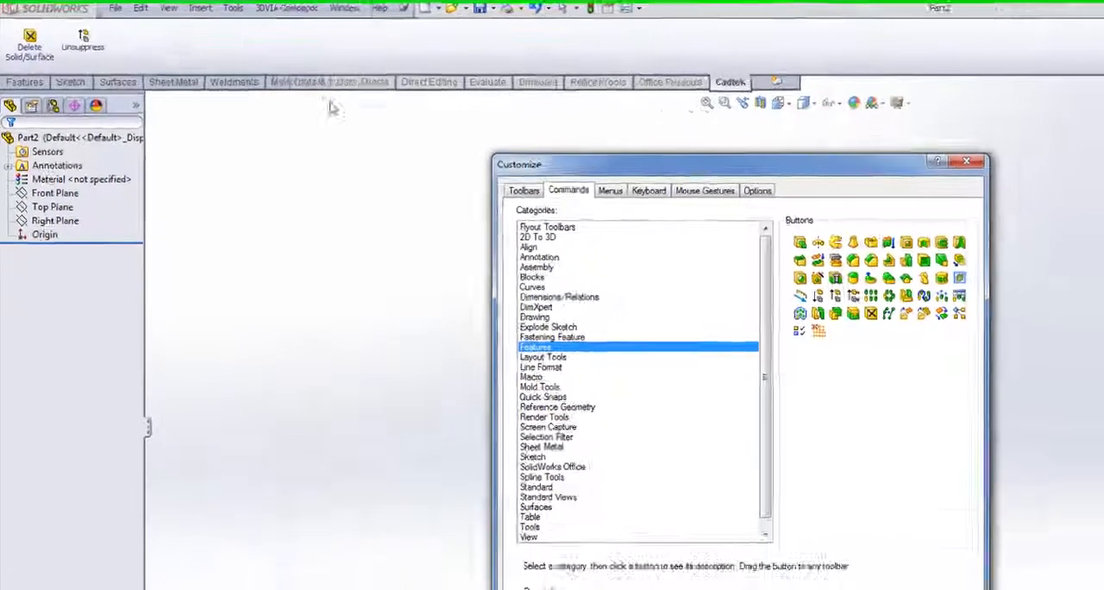
drag(998, 297, 986, 297)
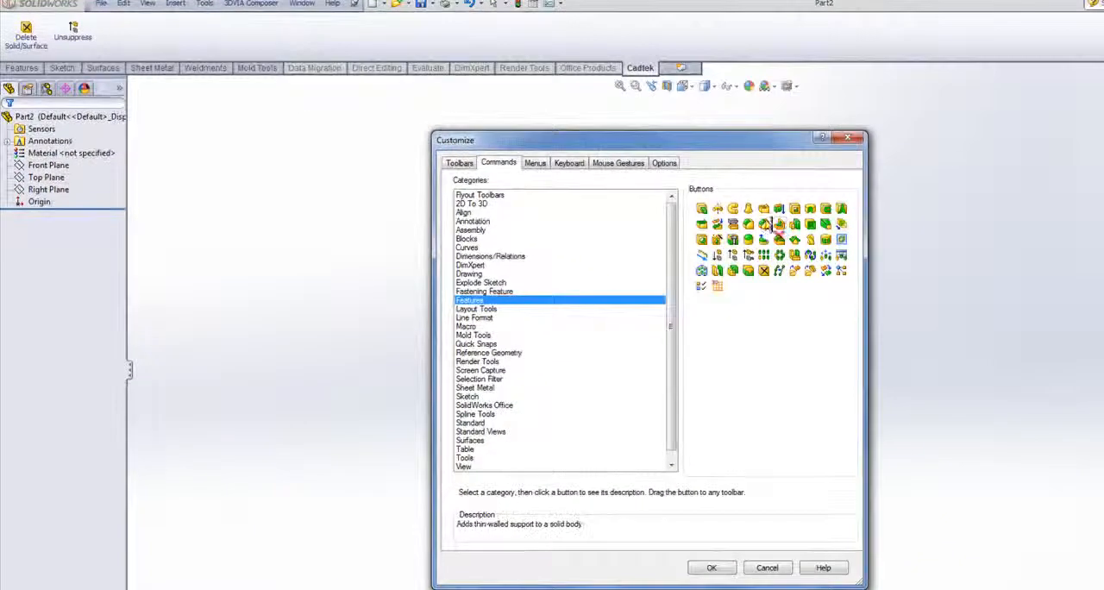
drag(770, 226, 103, 34)
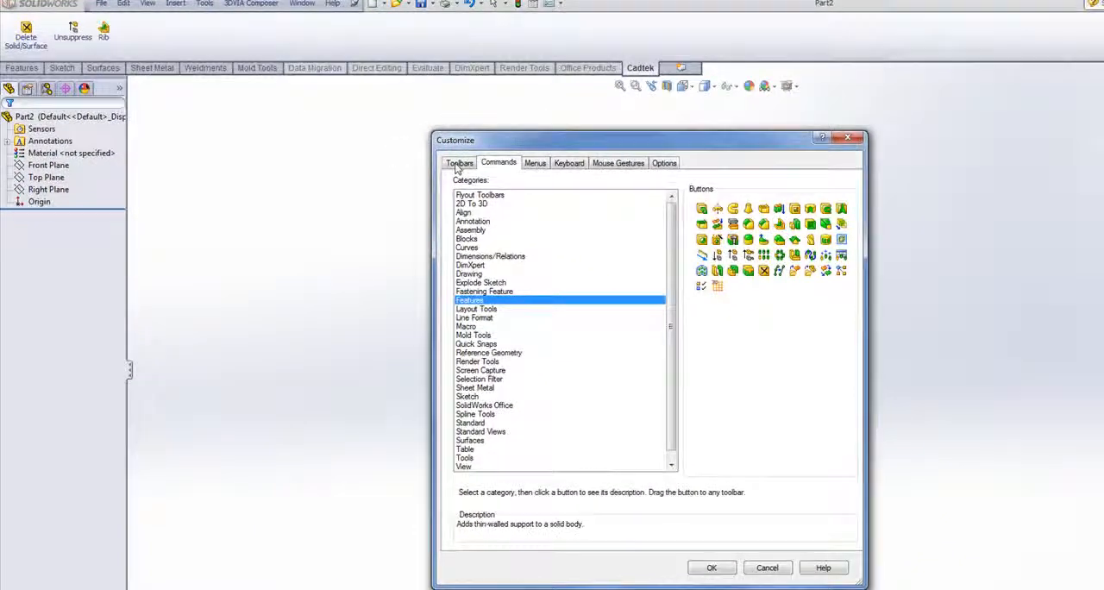
- Add the Shut-off Surfaces and Move Face commands from the Mold Tools category to the Cadtek tab
key(Down)
key(Down)
key(Down)
key(Down)
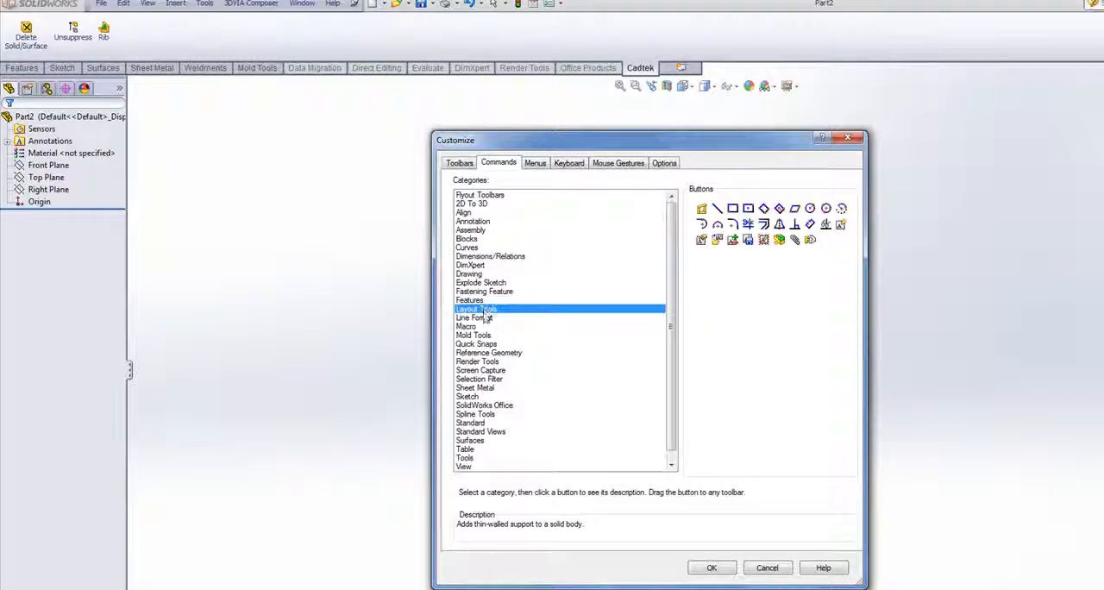
drag(731, 226, 129, 36)
drag(825, 211, 258, 36)
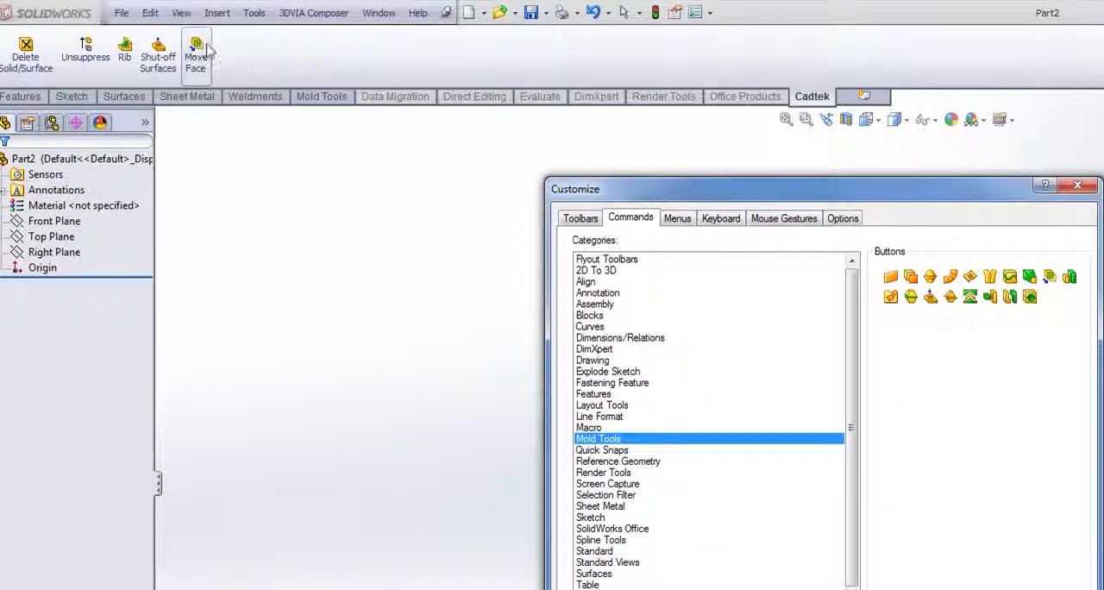
- Remove the Move Face command from the Cadtek tab and close the customization dialog
drag(197, 53, 270, 76)
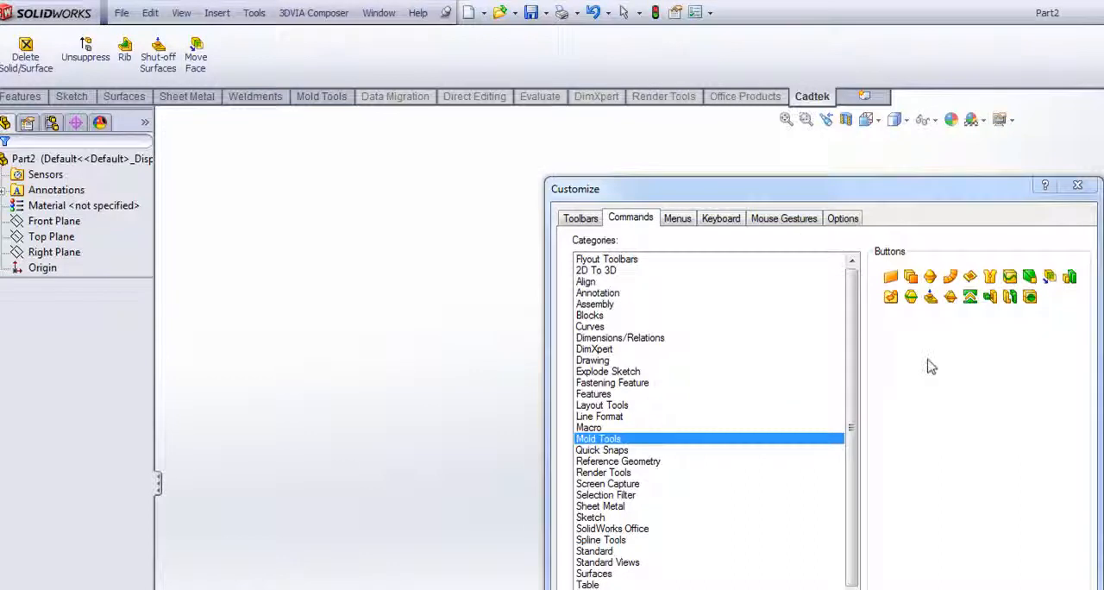
drag(197, 54, 899, 362)
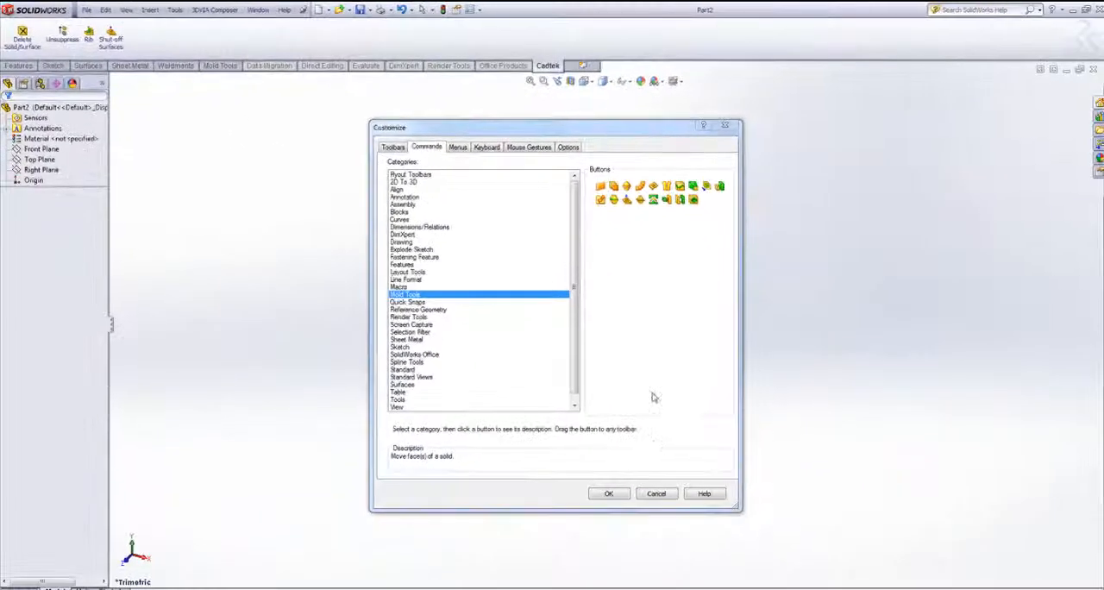
click(654, 494)
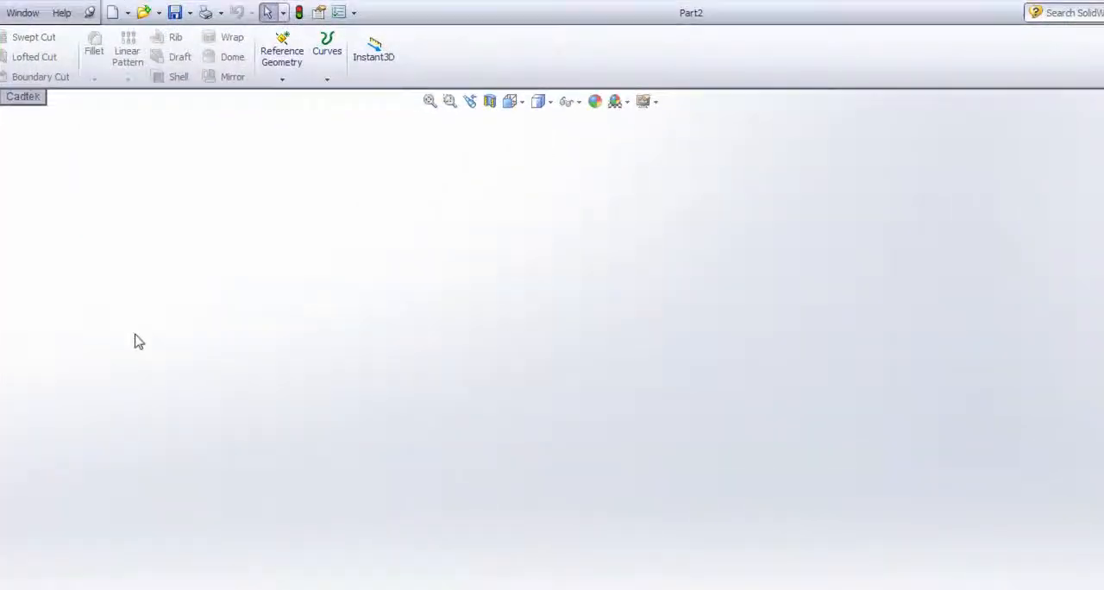
- Show the part-mode shortcut bar at two places in the graphics area and dismiss it
key(s)
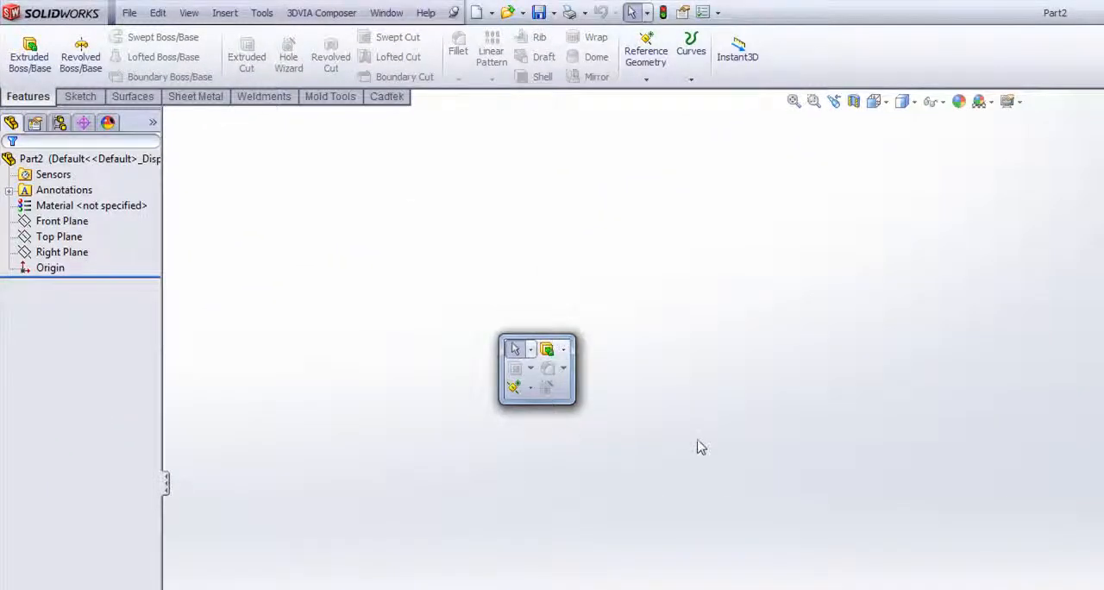
key(s)
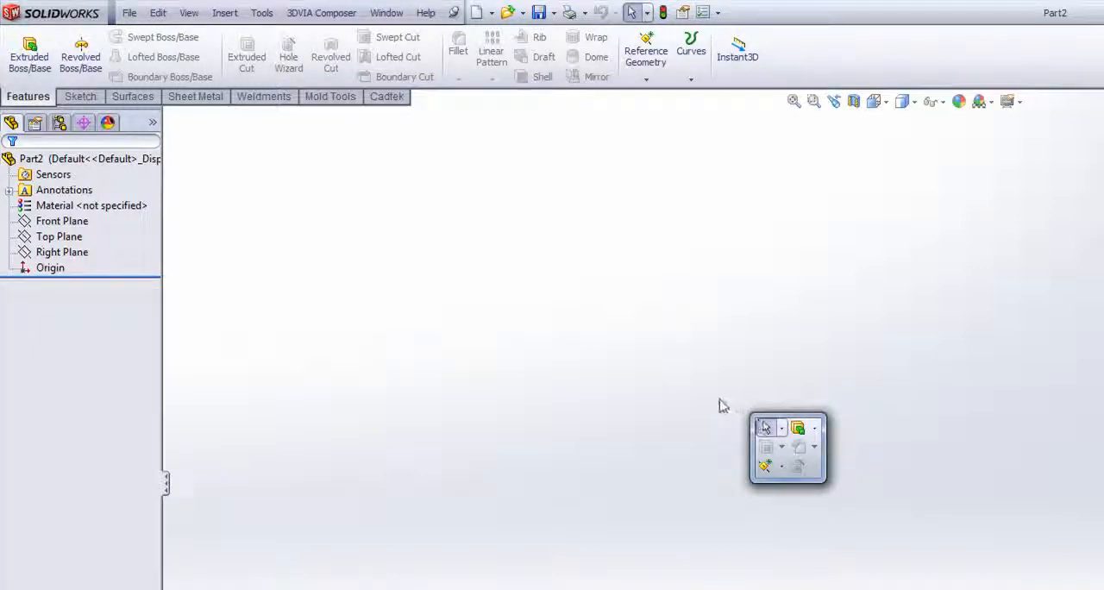
click(720, 399)
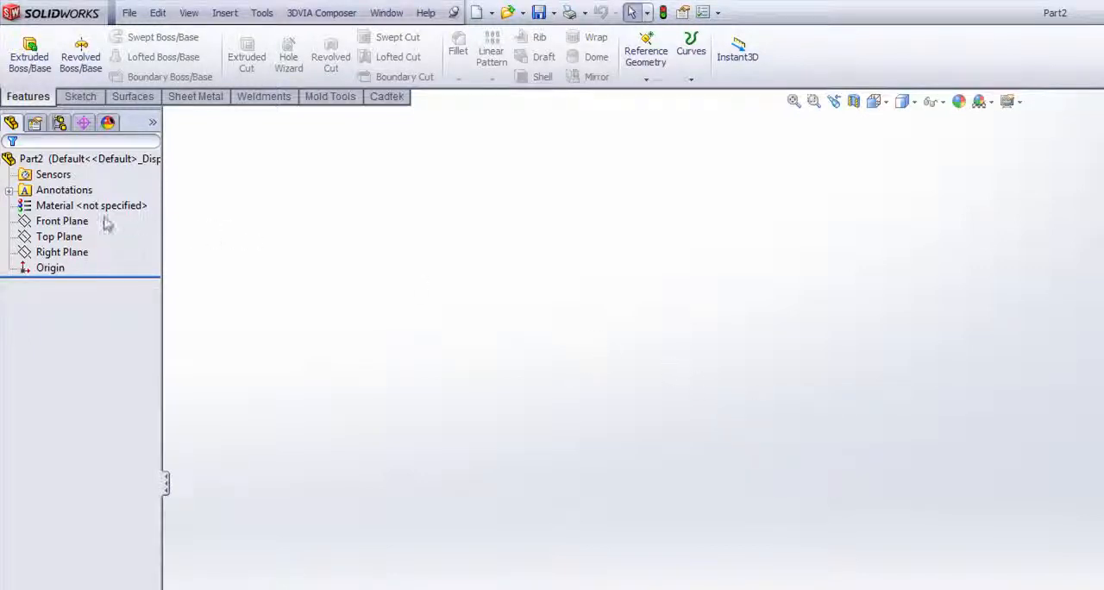
- Start a sketch on the Front Plane and show the sketch-mode shortcut bar
click(75, 221)
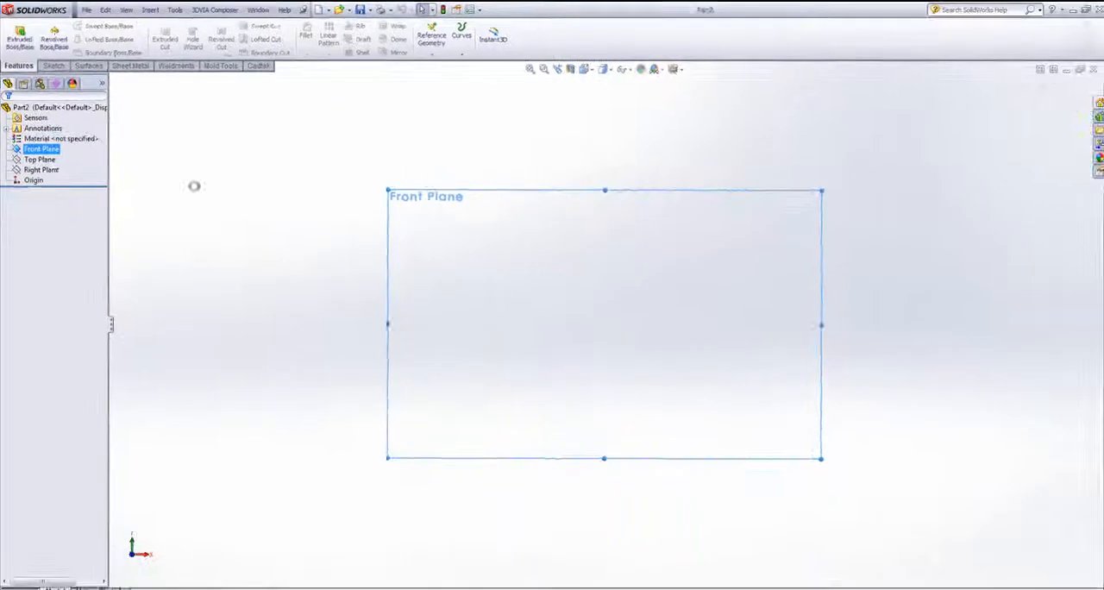
key(s)
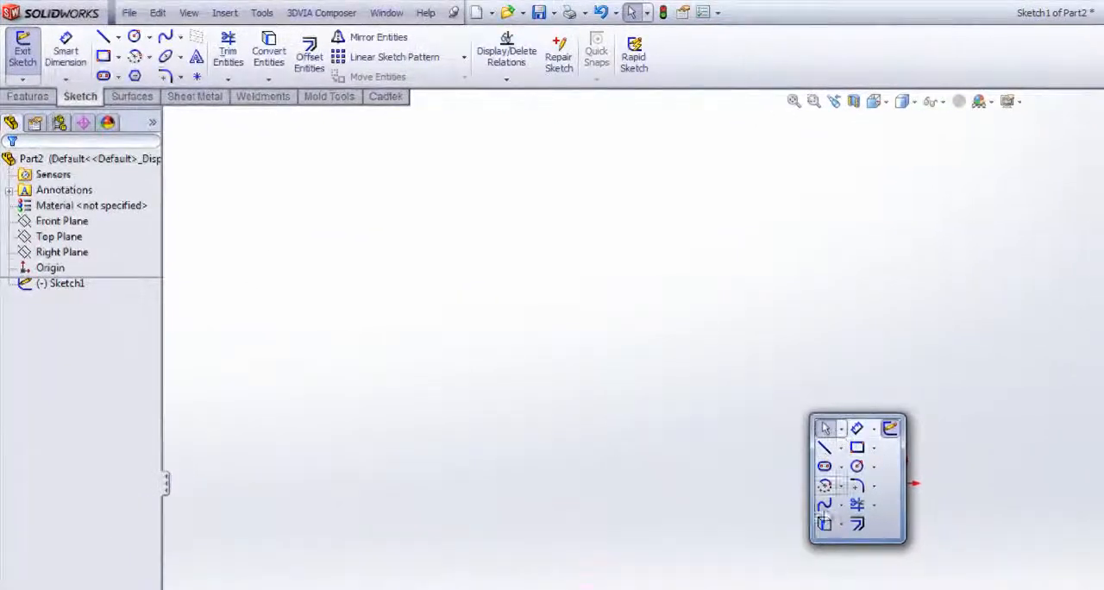
key(s)
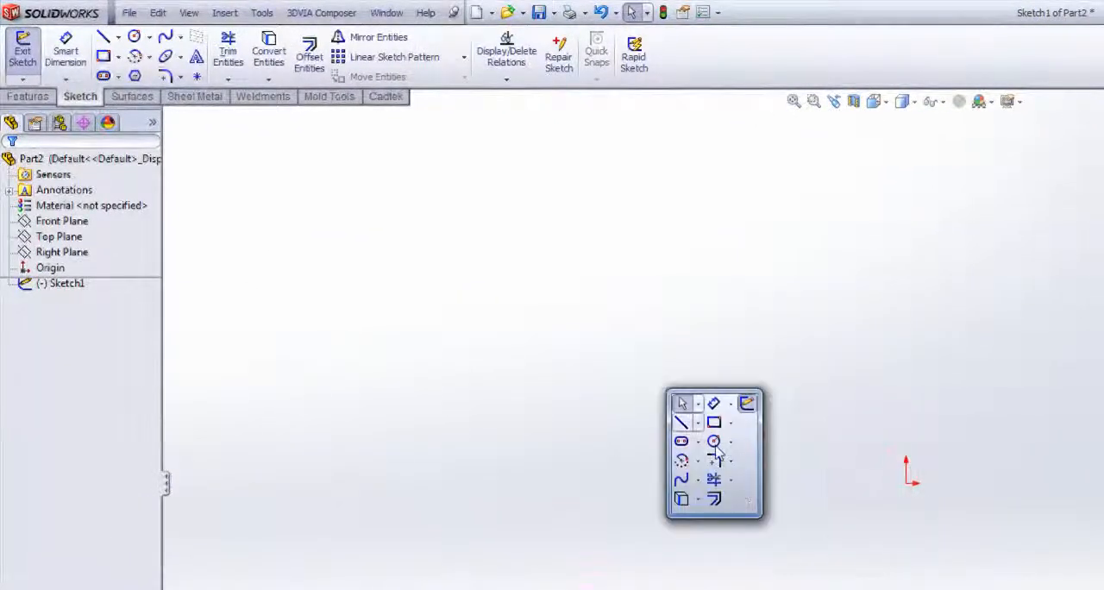
- Open the command customization for the shortcut bar, cancel it, and exit the empty sketch
right_click(747, 486)
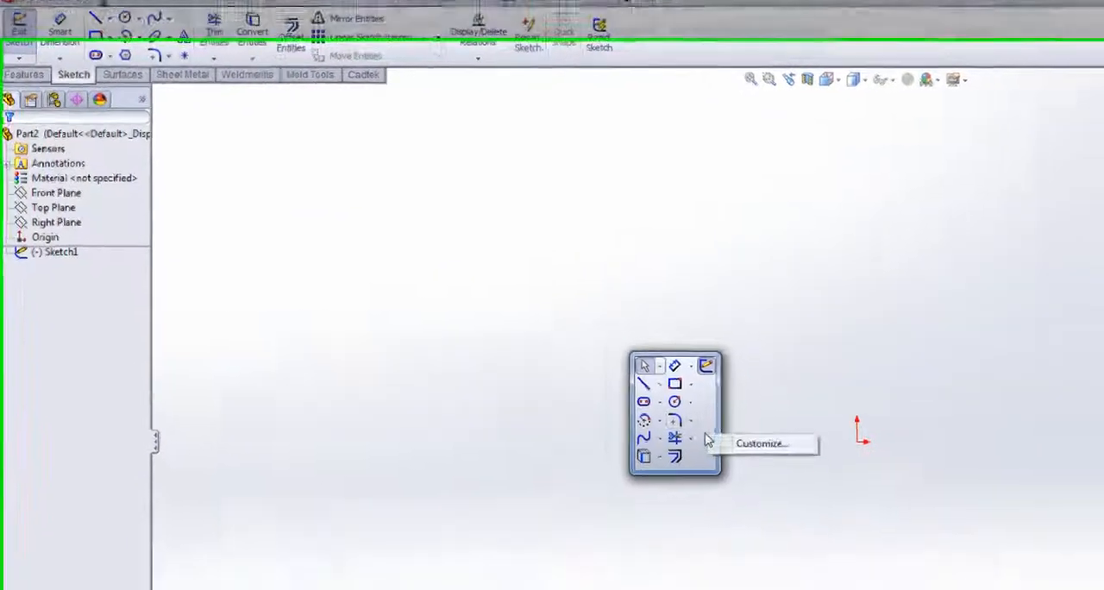
click(747, 443)
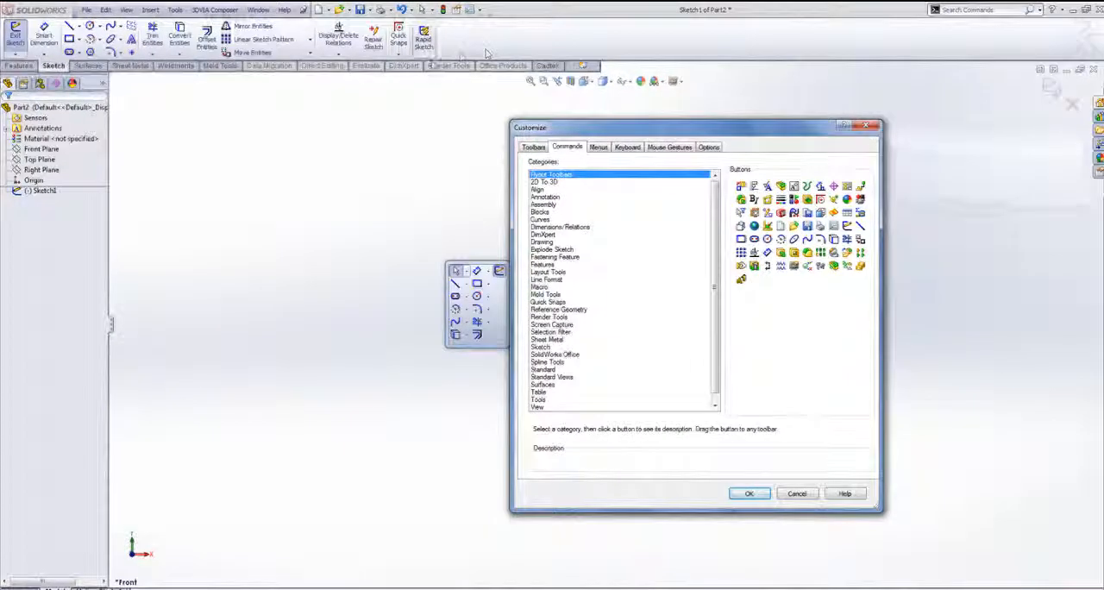
click(794, 493)
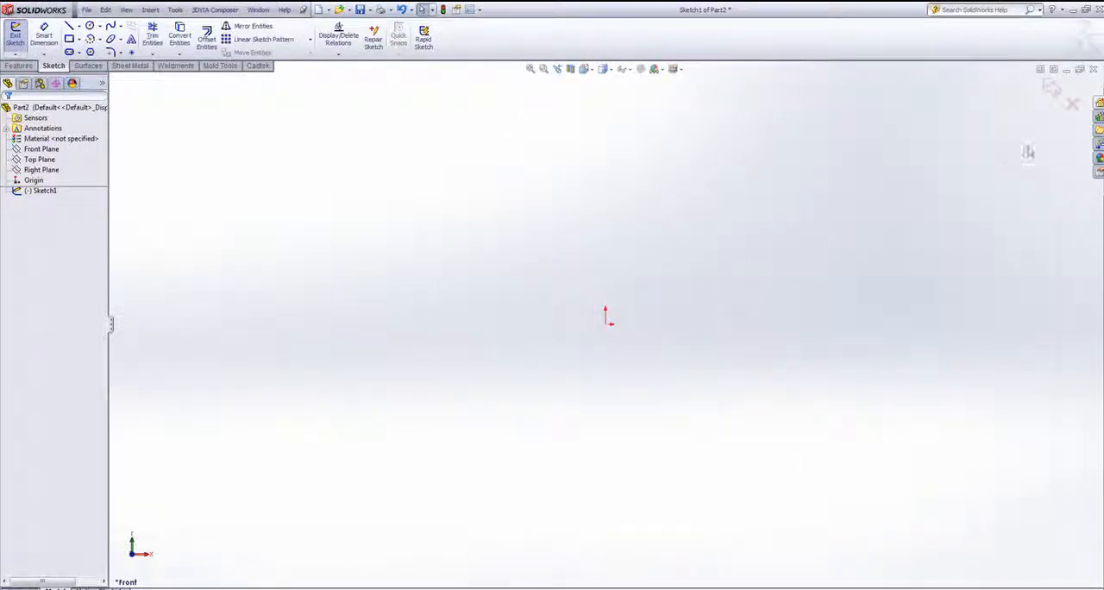
click(1046, 88)
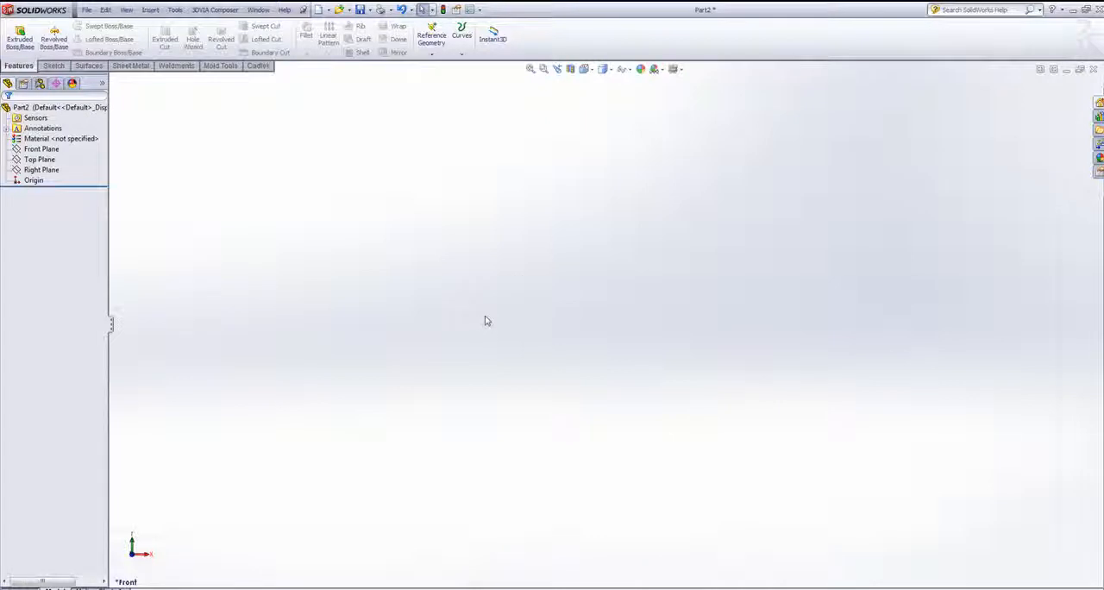
- Bring up the part-mode shortcut bar and the mouse gesture wheel in the graphics area
key(s)
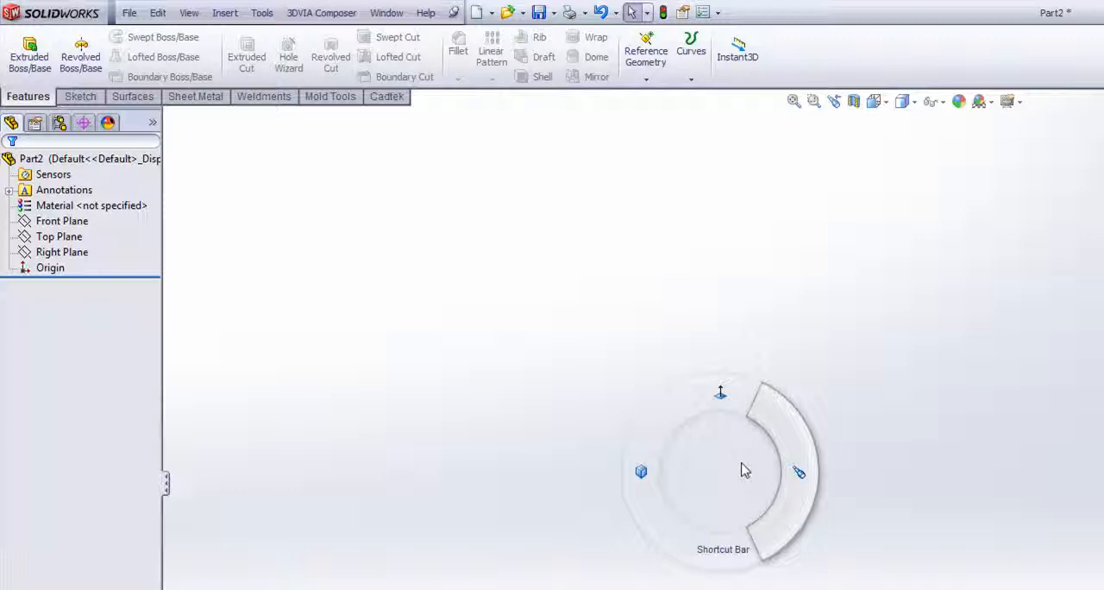
right_drag(745, 471, 745, 471)
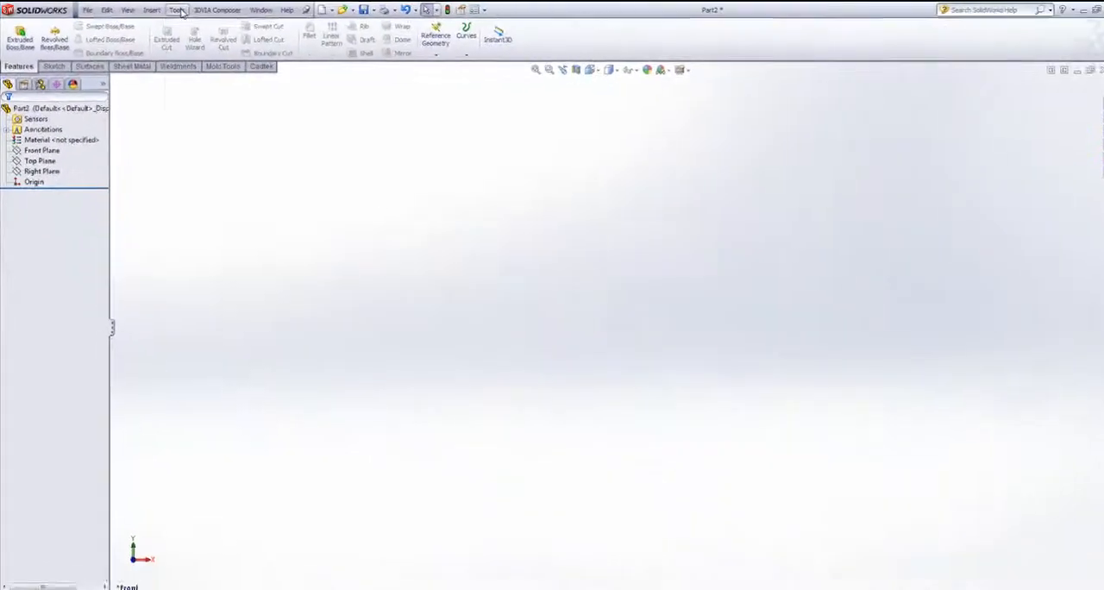
- Open the mouse gesture customization and show only commands with mouse gestures assigned
click(261, 12)
click(203, 499)
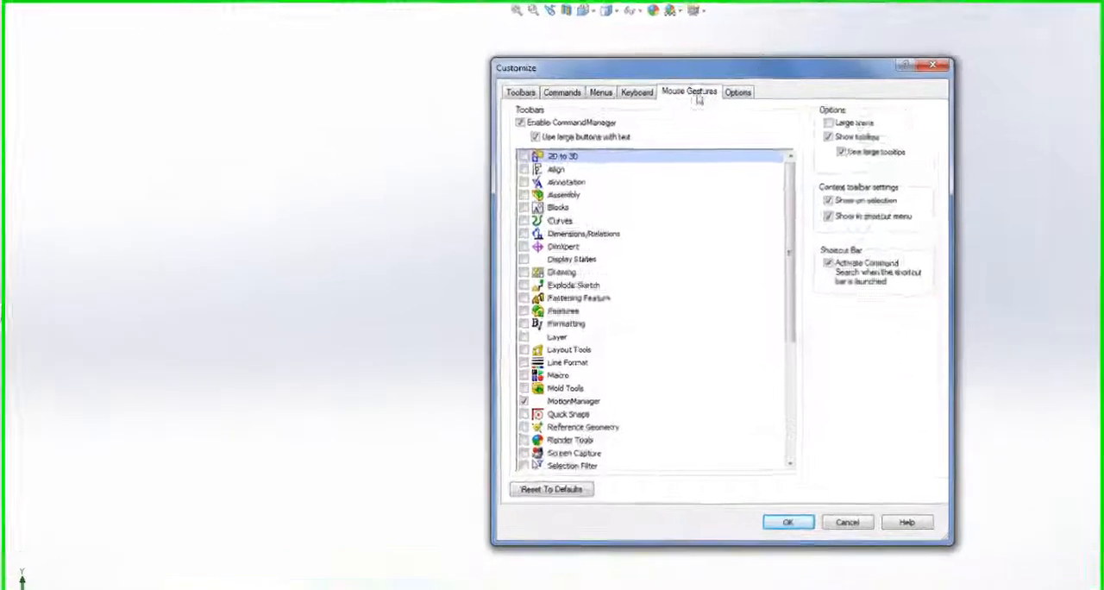
click(670, 146)
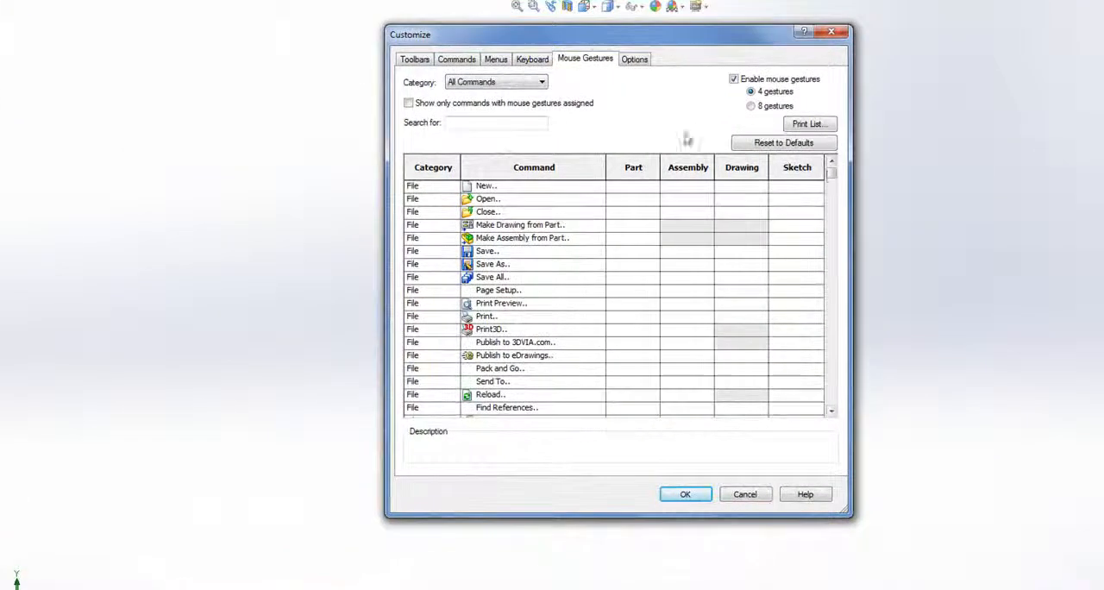
drag(832, 176, 835, 247)
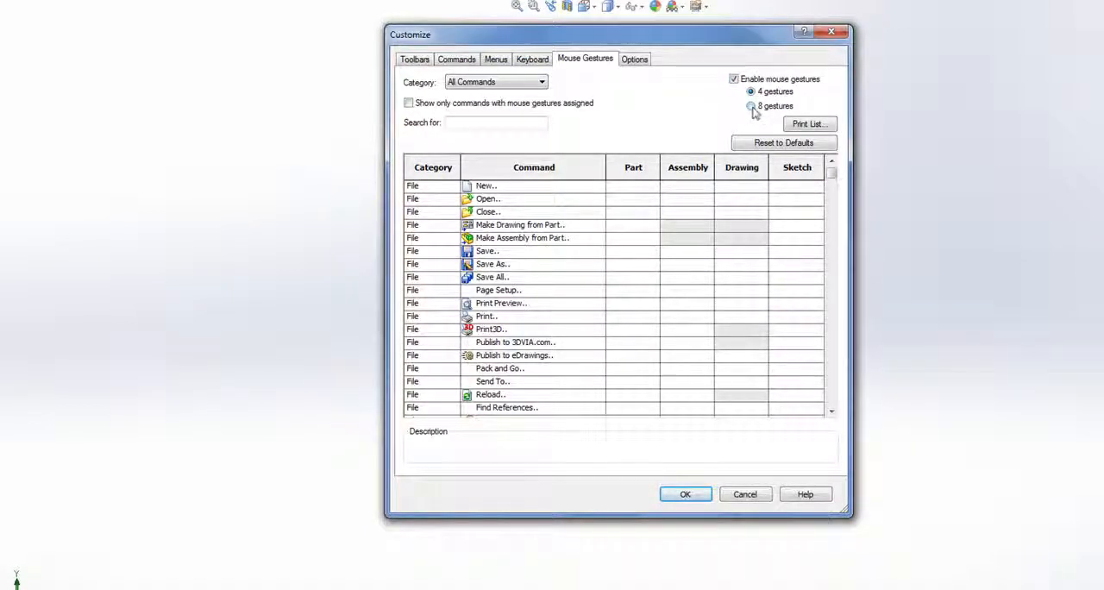
click(409, 103)
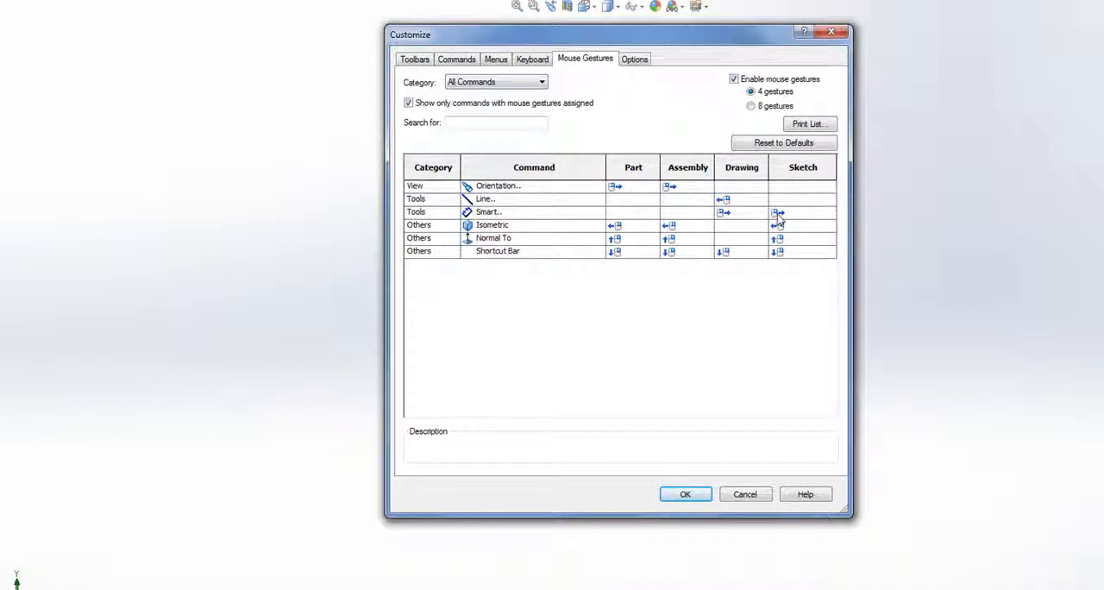
- Show the gesture direction choices for the Smart Dimension command in sketches and cancel the customization
click(831, 216)
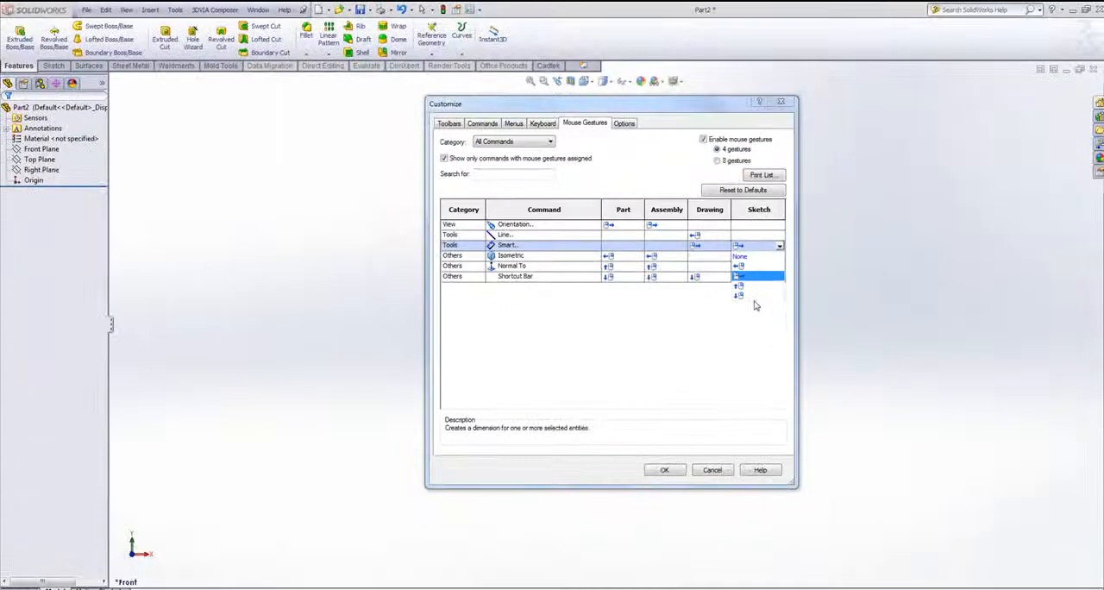
click(771, 345)
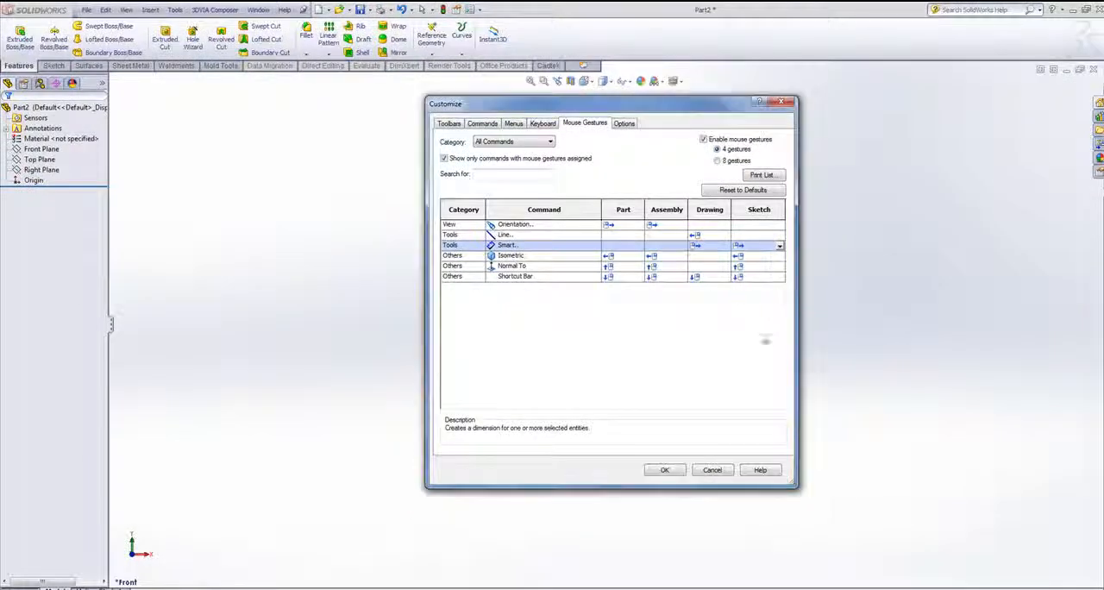
click(724, 473)
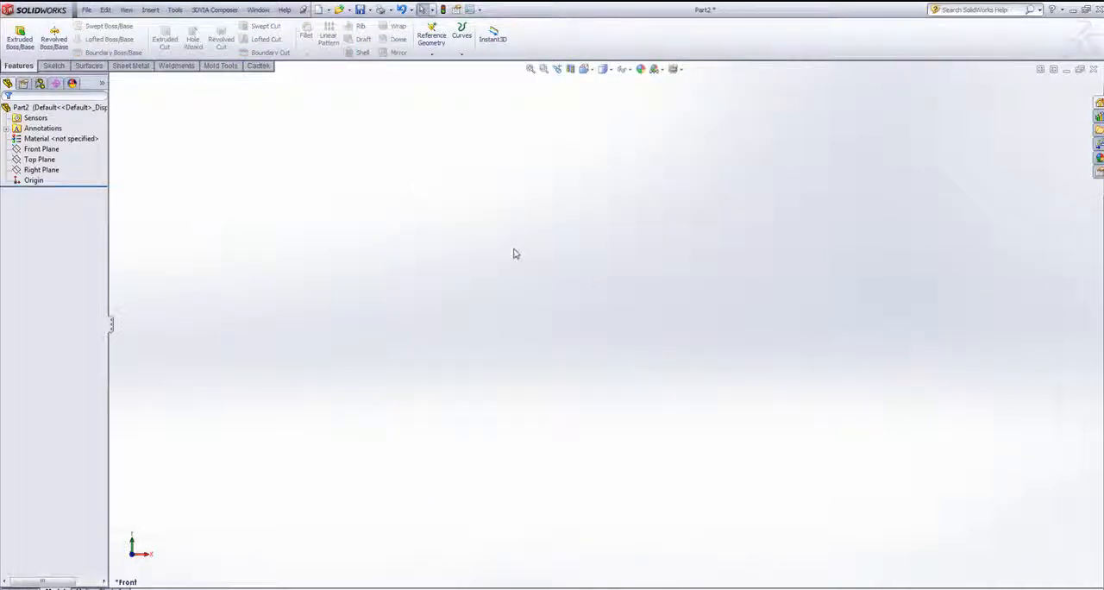
- Show and dismiss the shortcut bar with a downward mouse gesture, and start a sketch on the Top Plane
right_drag(512, 244, 518, 293)
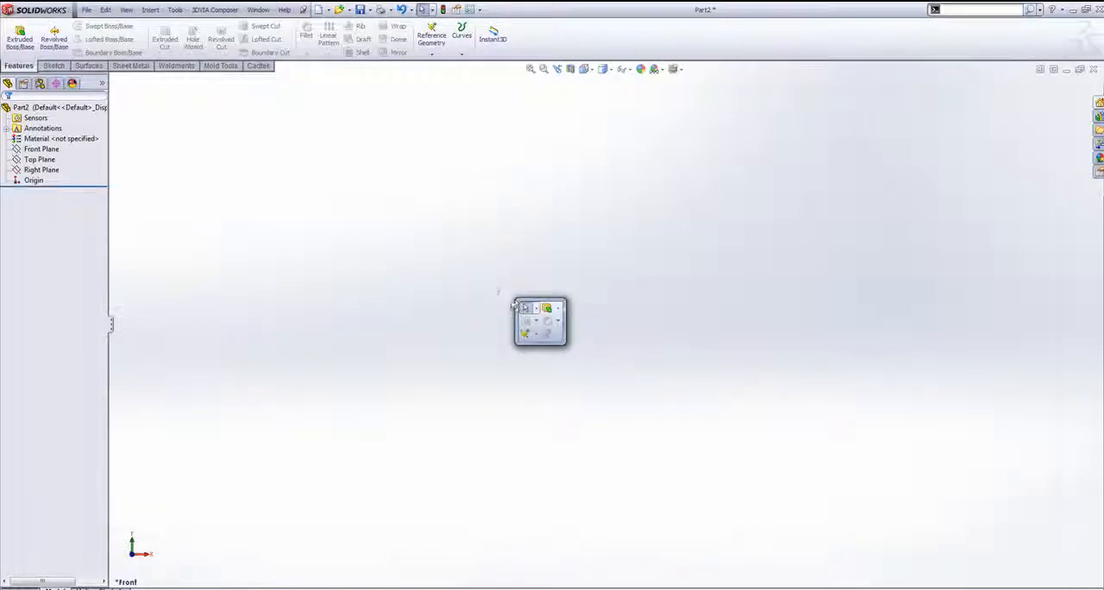
click(491, 278)
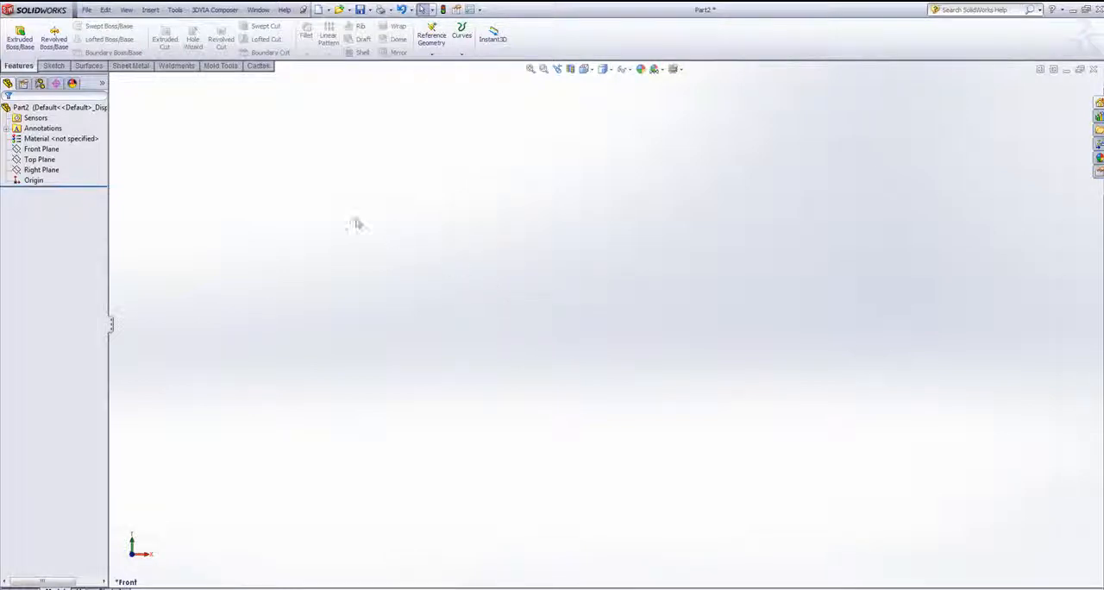
click(43, 161)
click(49, 142)
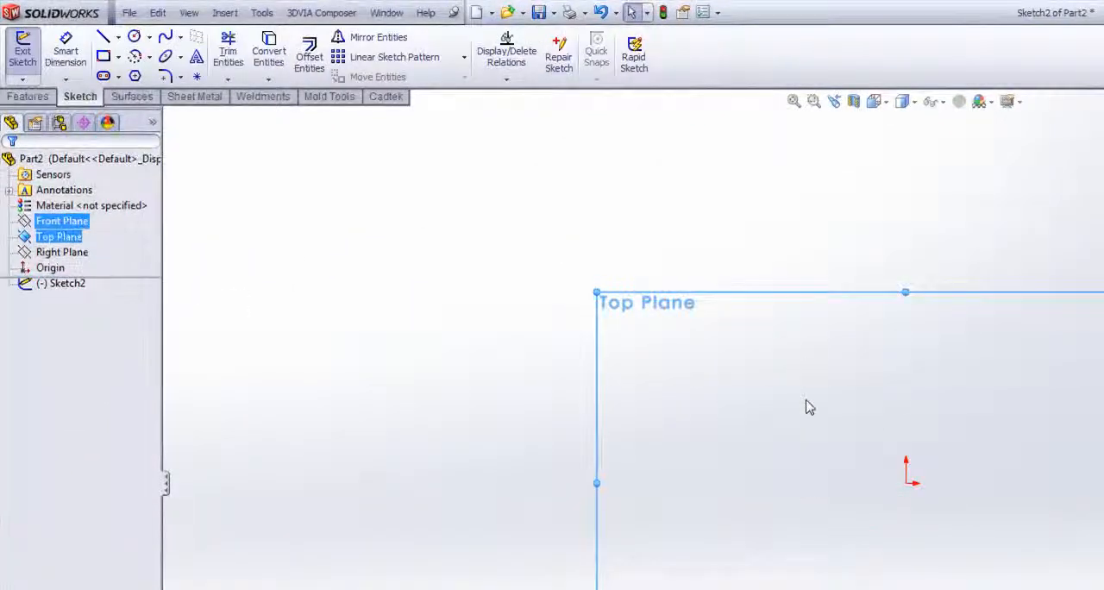
- Draw four connected lines from the origin, picking the Line tool from the shortcut bar opened by mouse gesture
right_drag(795, 376, 820, 515)
click(827, 508)
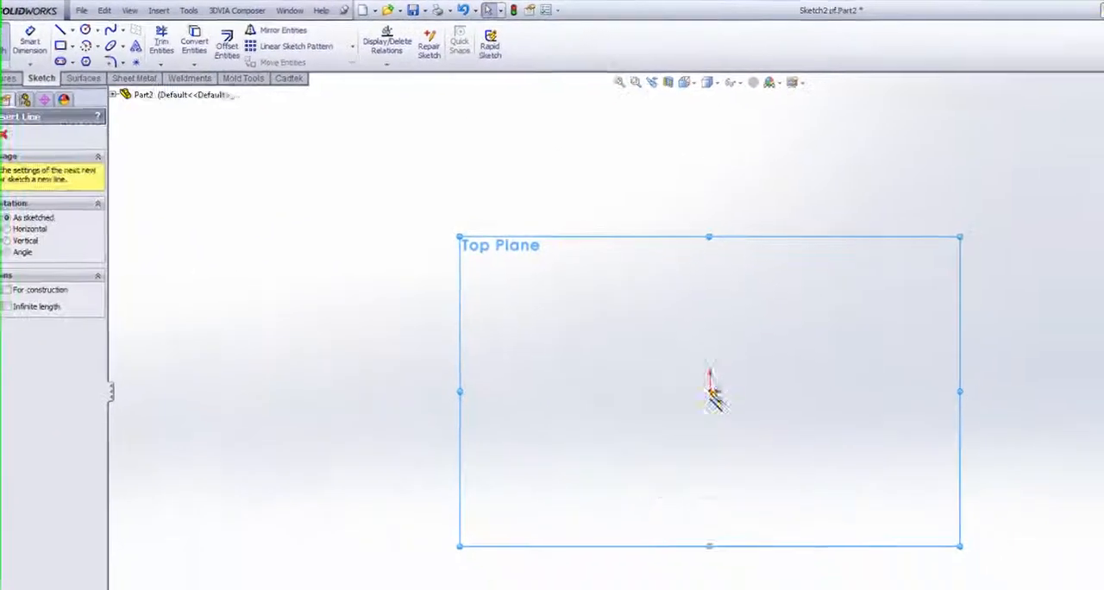
click(698, 387)
click(692, 221)
click(932, 169)
click(1015, 308)
click(802, 510)
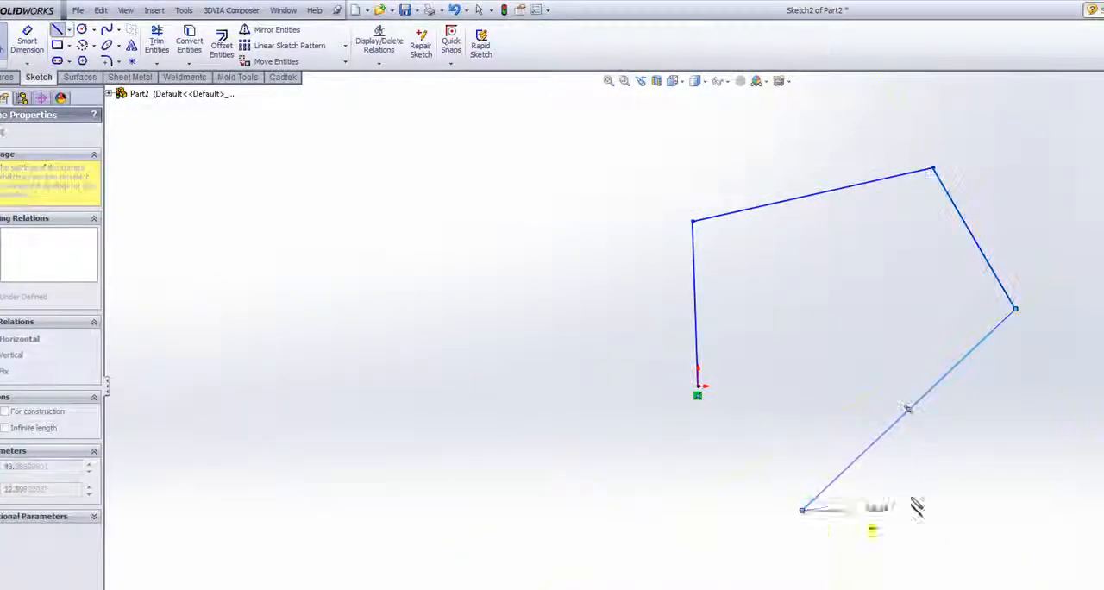
- Activate Smart Dimension with a mouse gesture and dimension the height of the line starting at the origin
right_drag(933, 472, 988, 471)
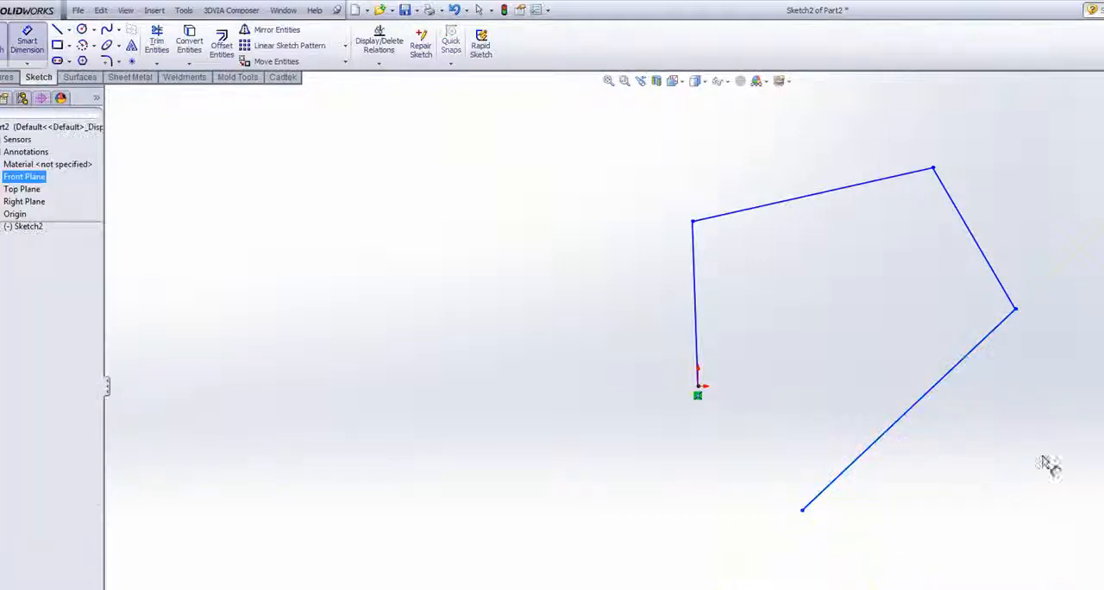
click(697, 284)
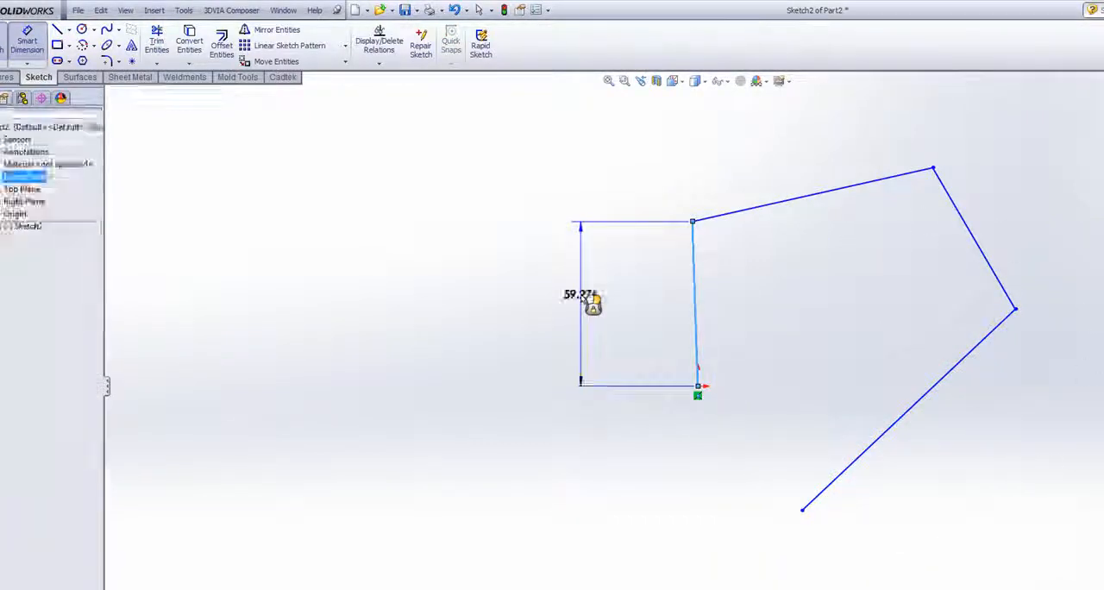
click(590, 303)
key(Return)
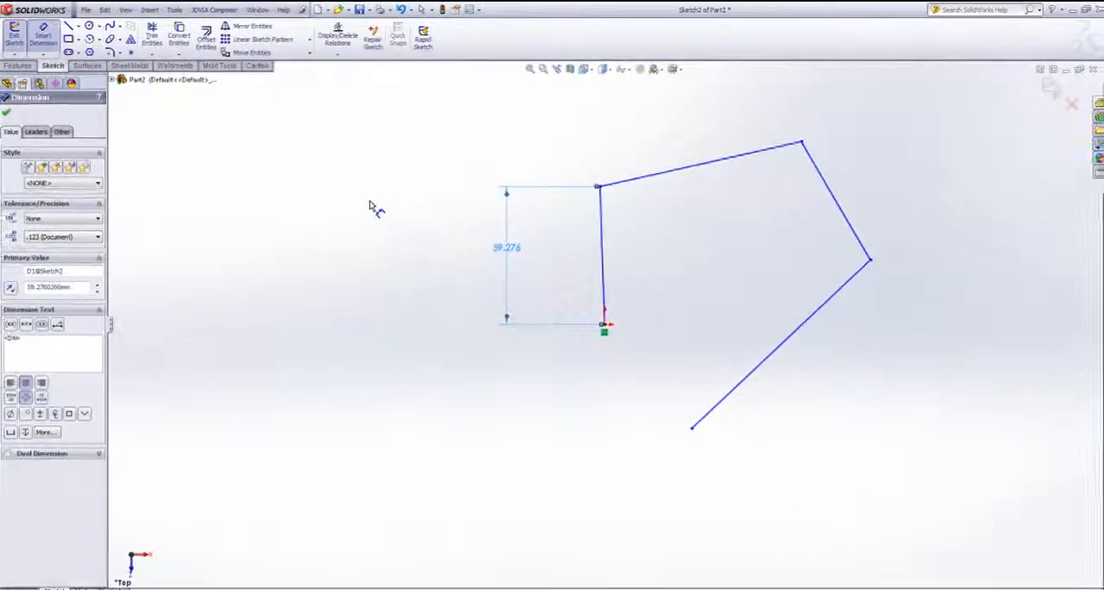
- Draw a separate chain of three connected lines beside the first one, using the shortcut bar's Line tool
key(s)
click(389, 289)
click(324, 247)
click(330, 408)
click(459, 433)
click(429, 314)
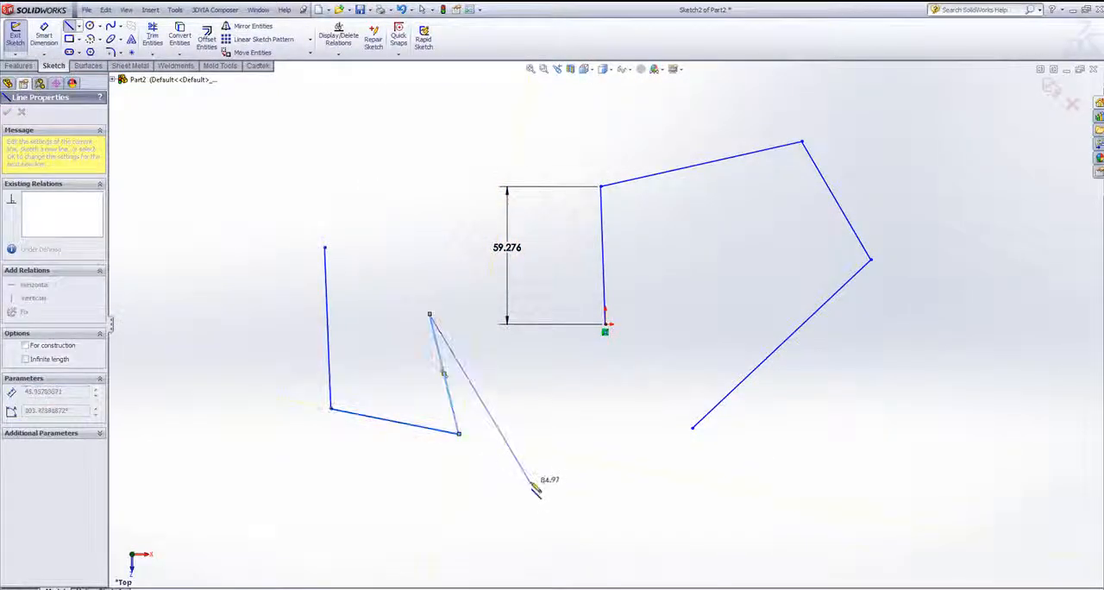
key(Escape)
- Delete all lines and the dimension from the sketch
drag(252, 101, 941, 541)
key(Delete)
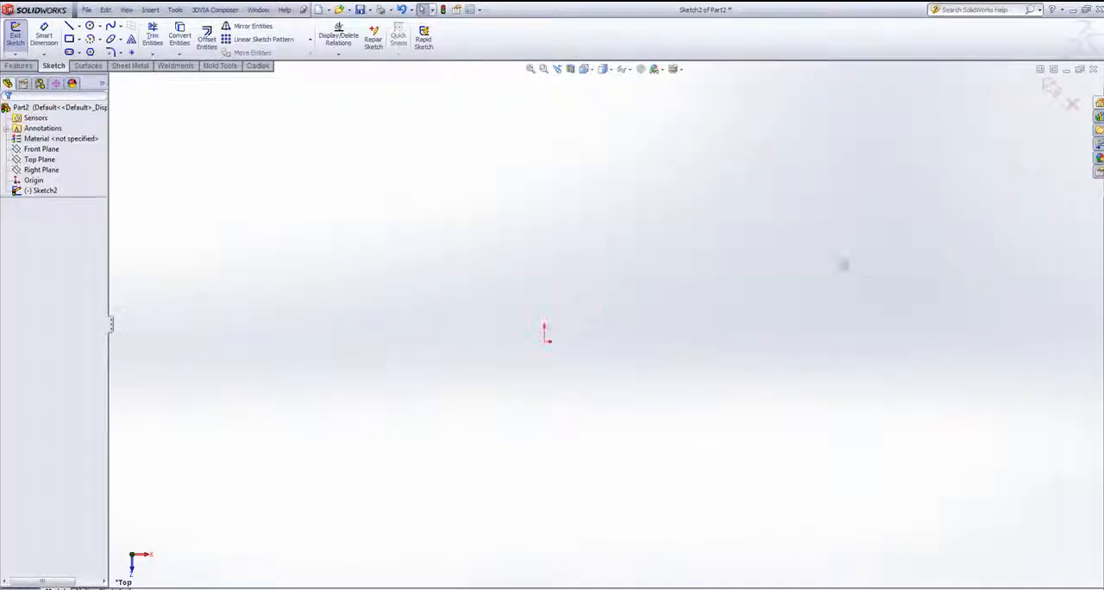
- Sketch a corner rectangle from the origin, about 69 mm wide and 78 mm high, using the shortcut bar
key(s)
click(810, 354)
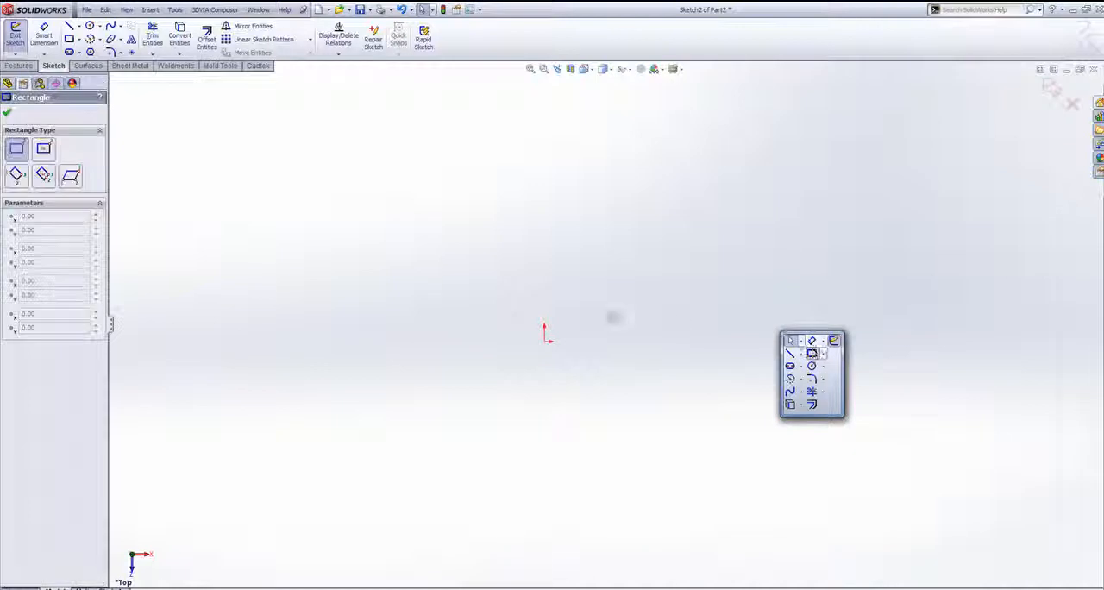
click(544, 343)
click(738, 124)
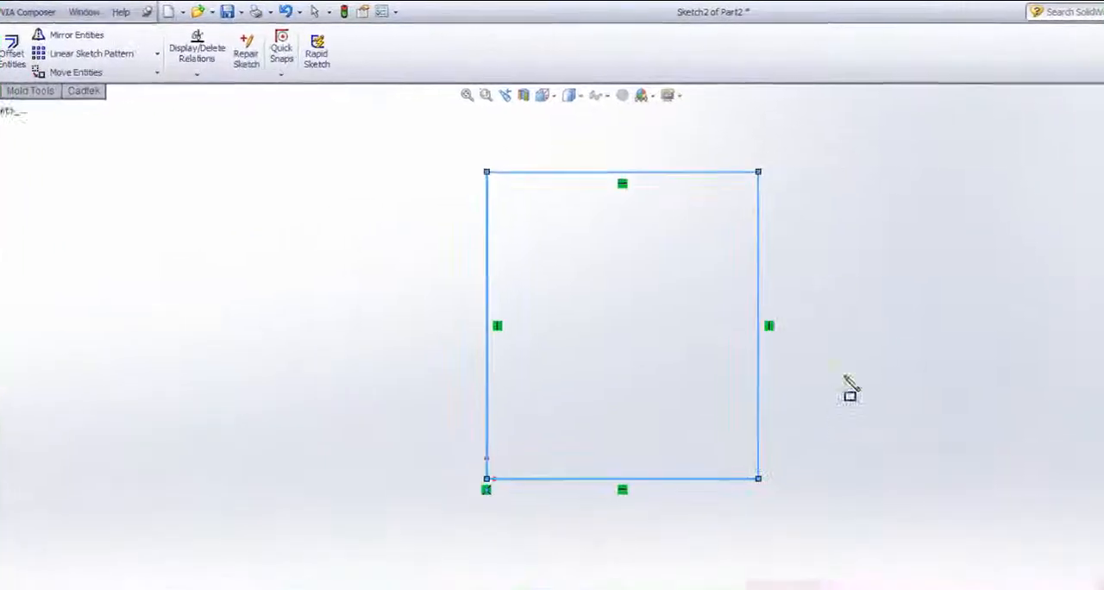
- Dimension the rectangle's height and width at their drawn values and exit the sketch
click(759, 302)
click(897, 338)
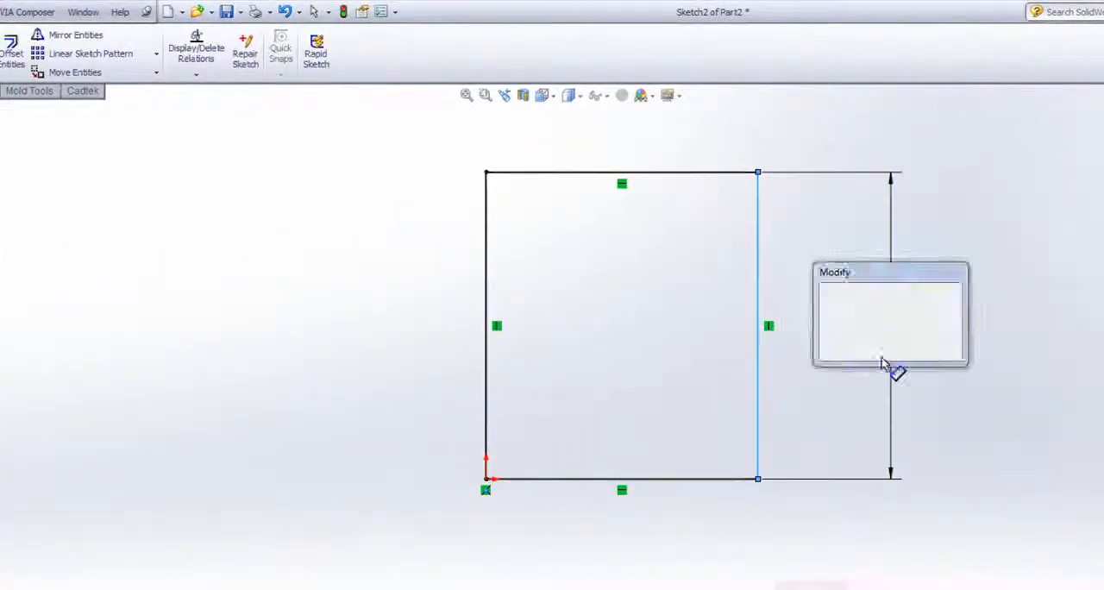
click(812, 313)
click(684, 426)
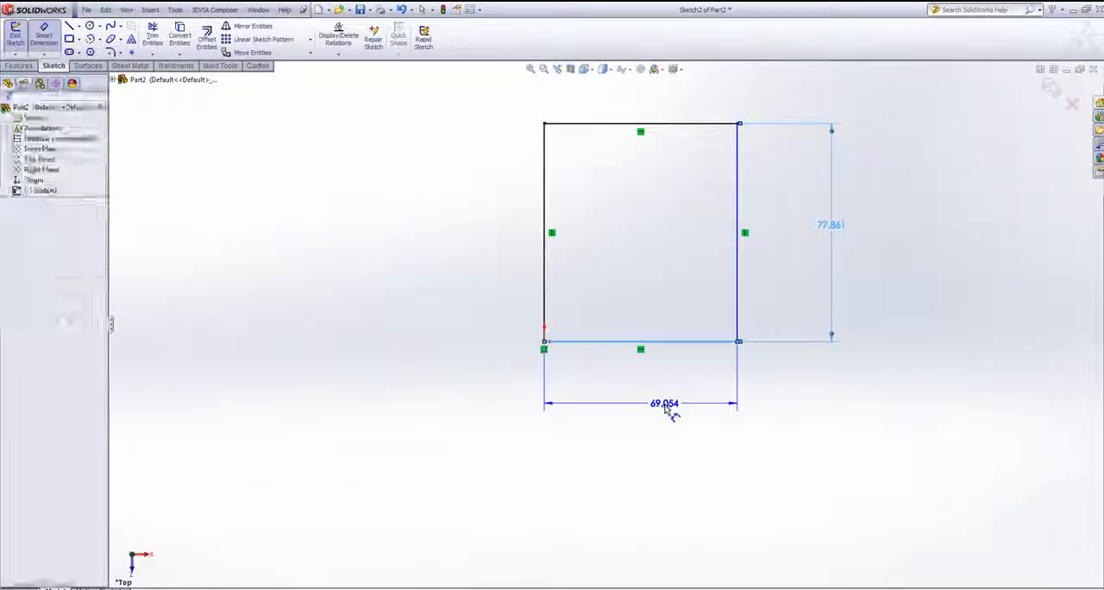
click(658, 506)
click(620, 428)
click(1051, 88)
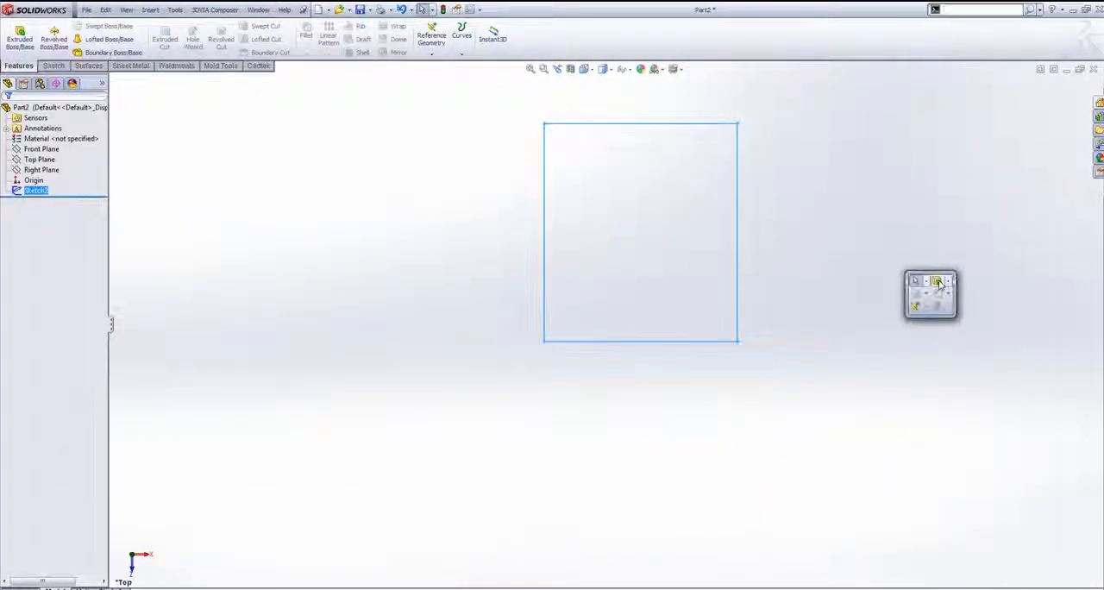
- Extrude the rectangle upward into a solid block with a Blind end condition, deeper than the default 10 mm
click(938, 281)
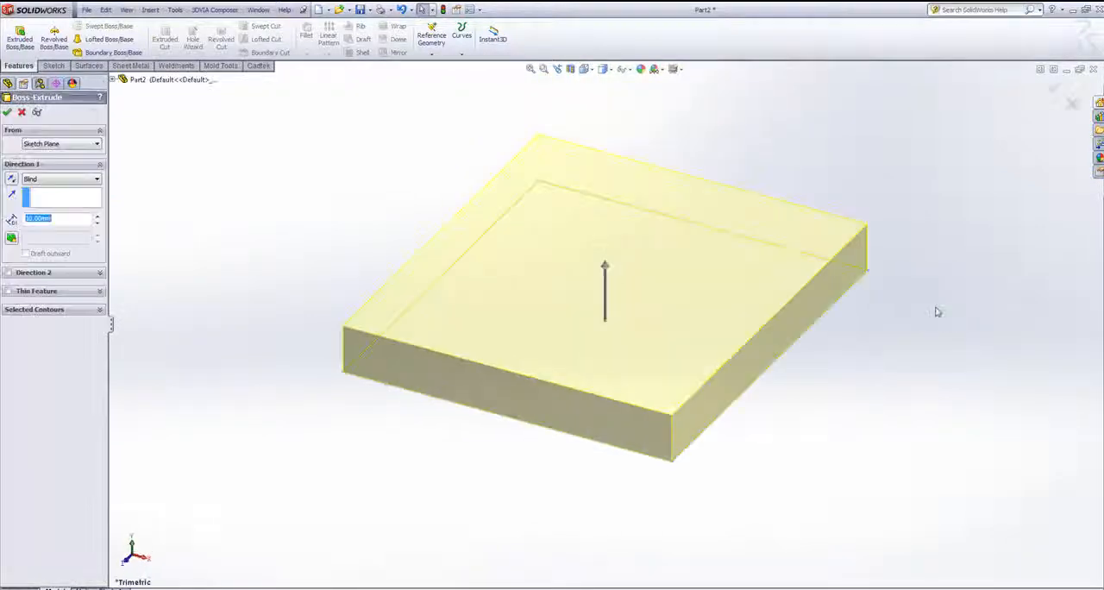
drag(608, 276, 604, 184)
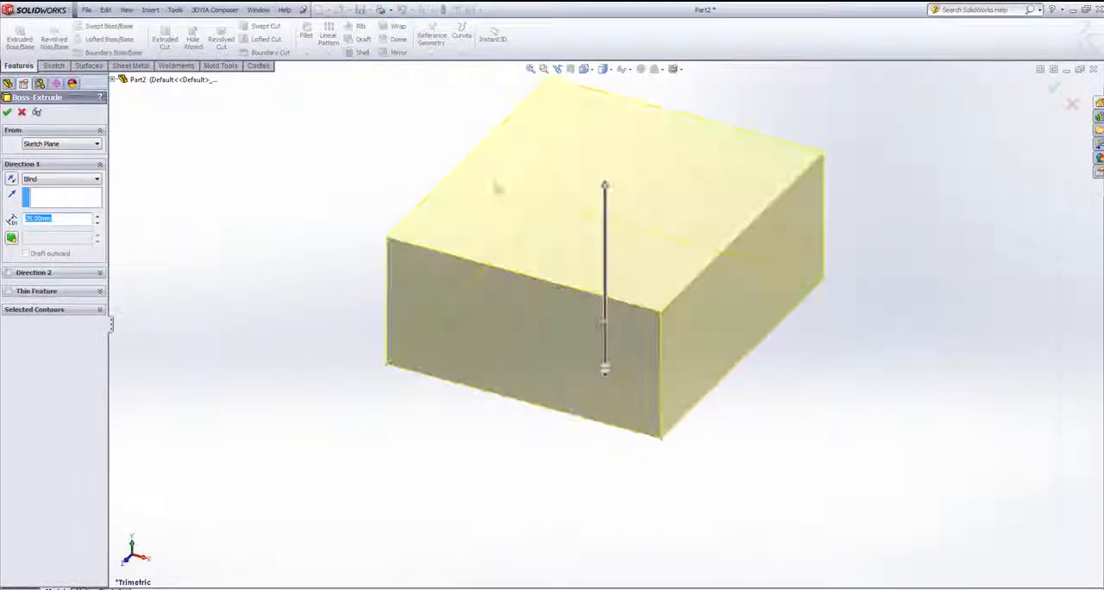
key(Return)
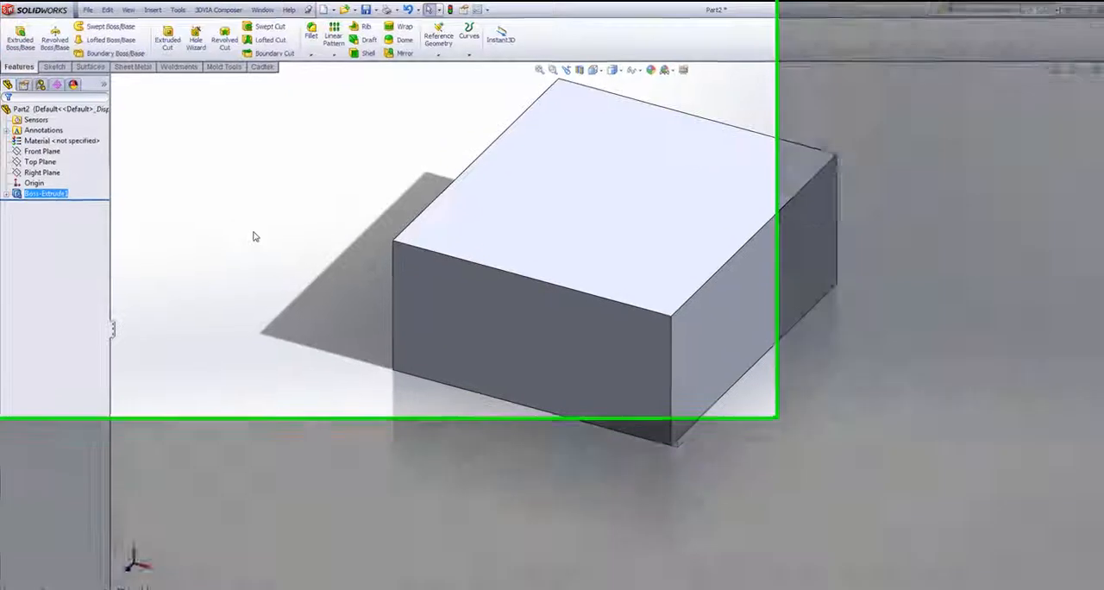
- Switch the Fillet tool to full preview with the block's front top edge selected, and cancel the fillet
scroll(840, 209, up, 2)
scroll(943, 248, down, 2)
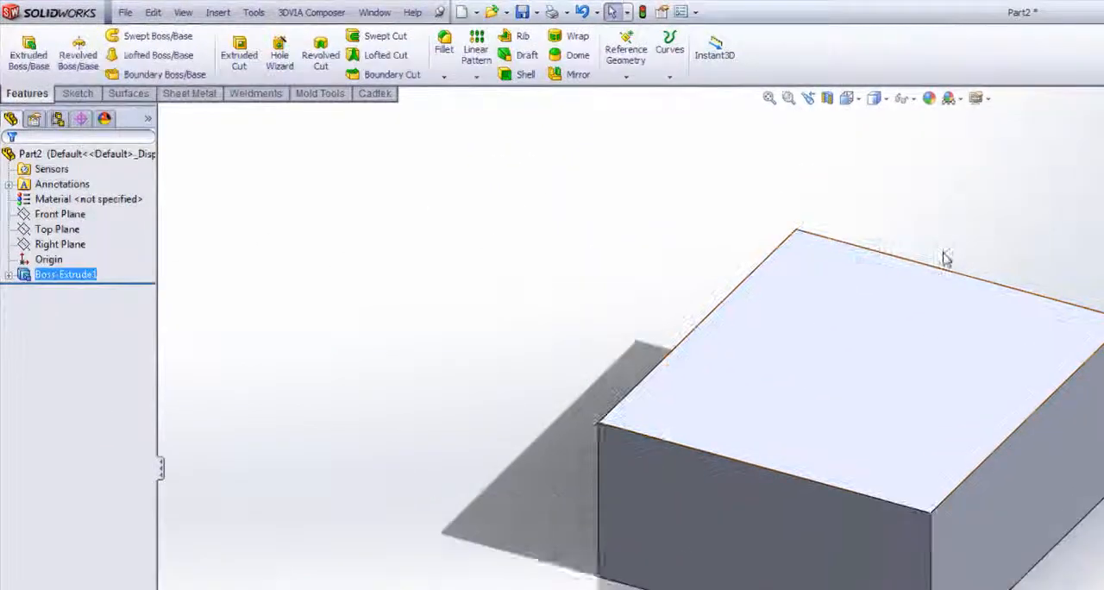
click(445, 54)
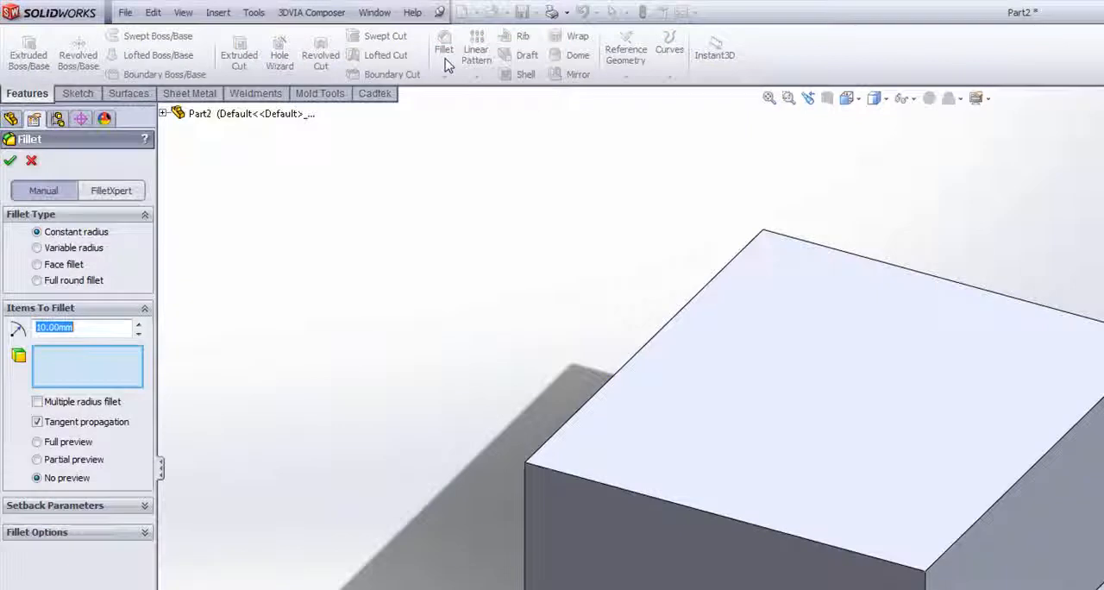
click(681, 505)
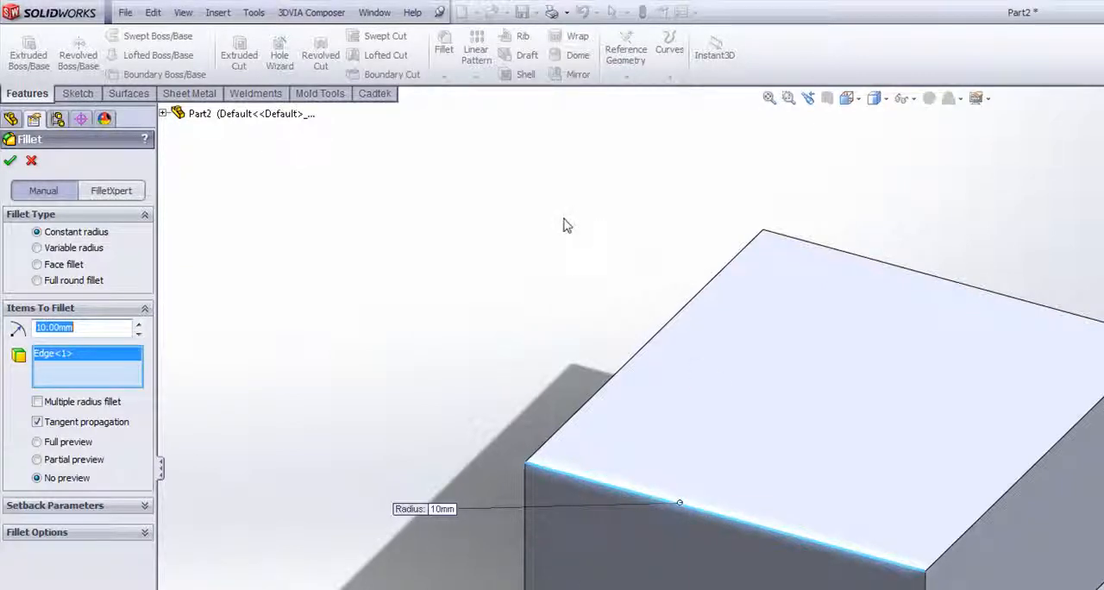
click(37, 442)
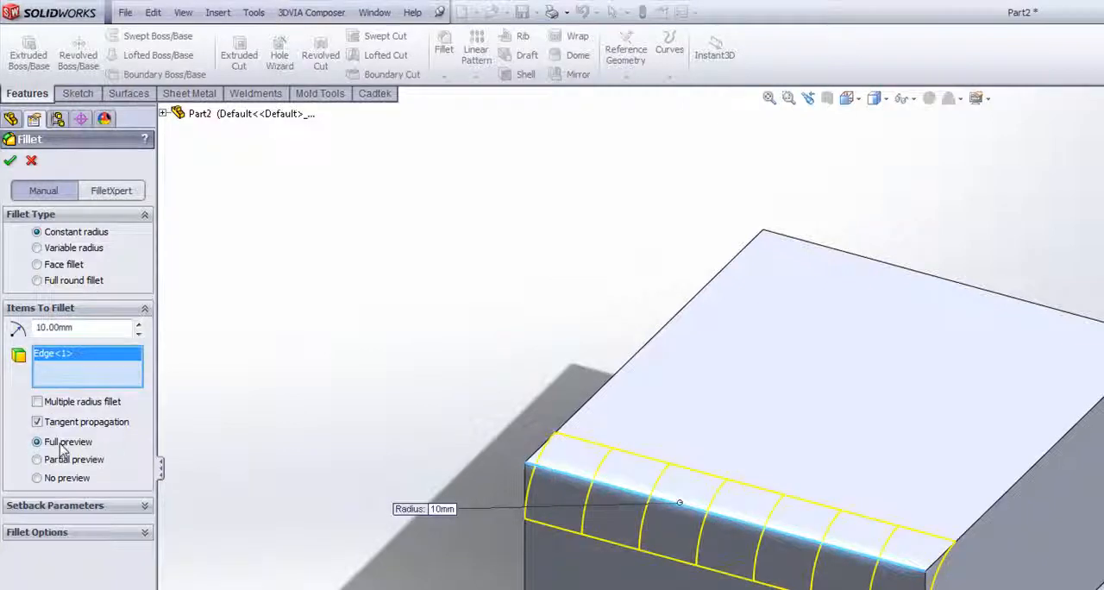
click(31, 160)
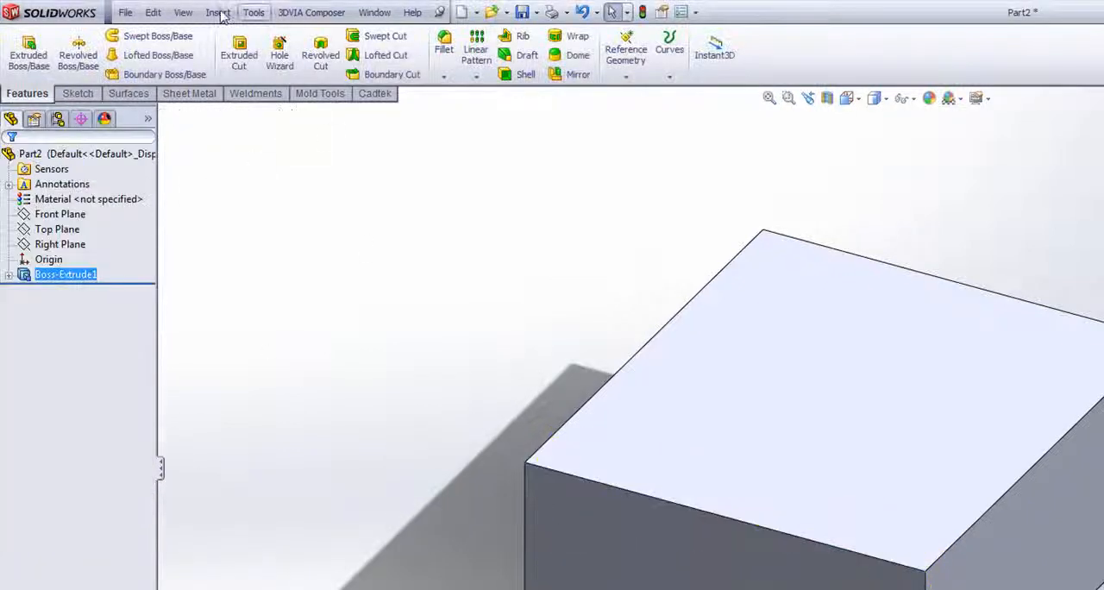
- Fillet the block's two adjacent top edges at the front corner with a 10 mm constant radius
click(445, 43)
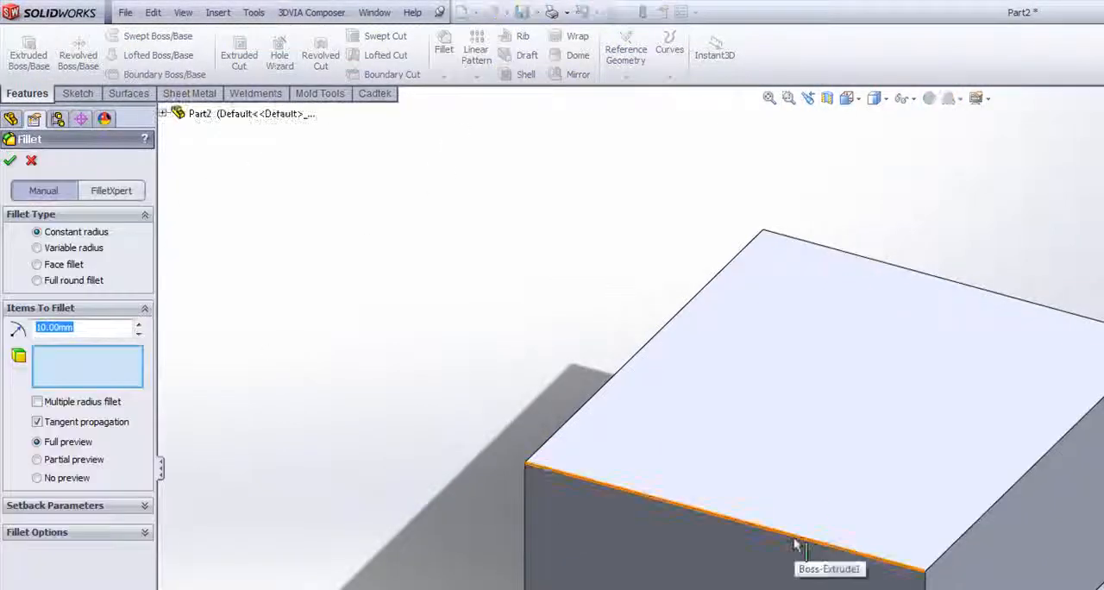
click(888, 531)
click(1022, 494)
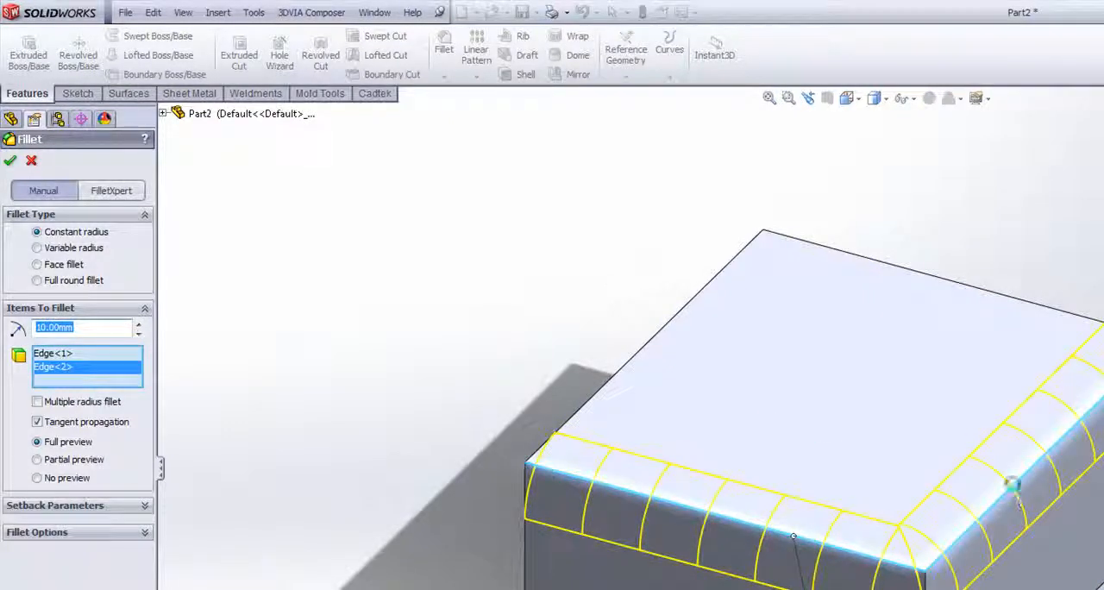
right_click(1016, 489)
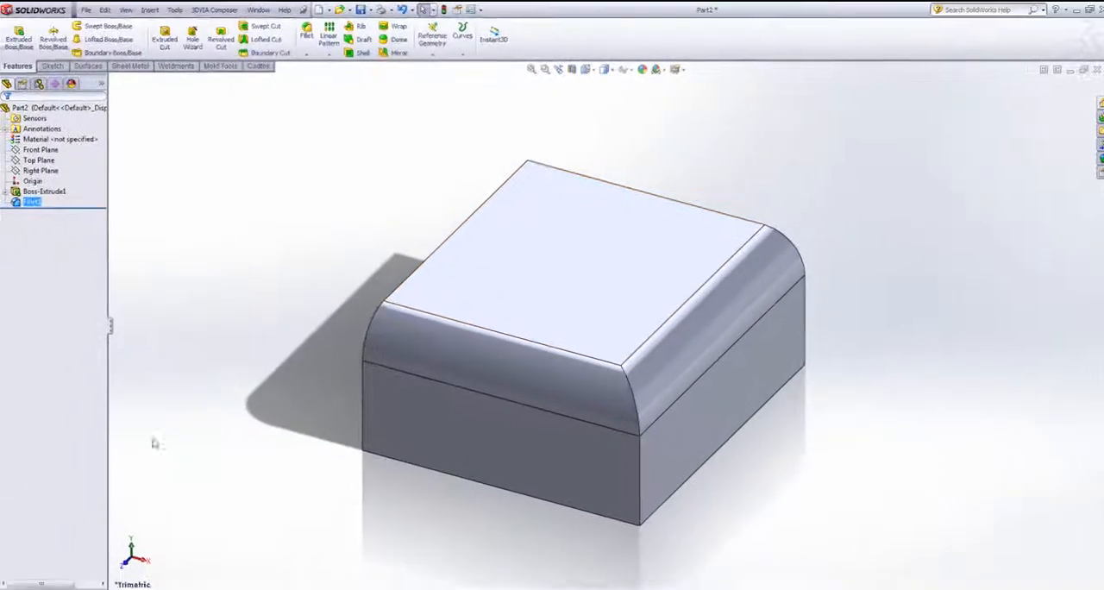
- Launch the Copy Settings Wizard from the SolidWorks 2012 tools and move its window clear for viewing
key(super)
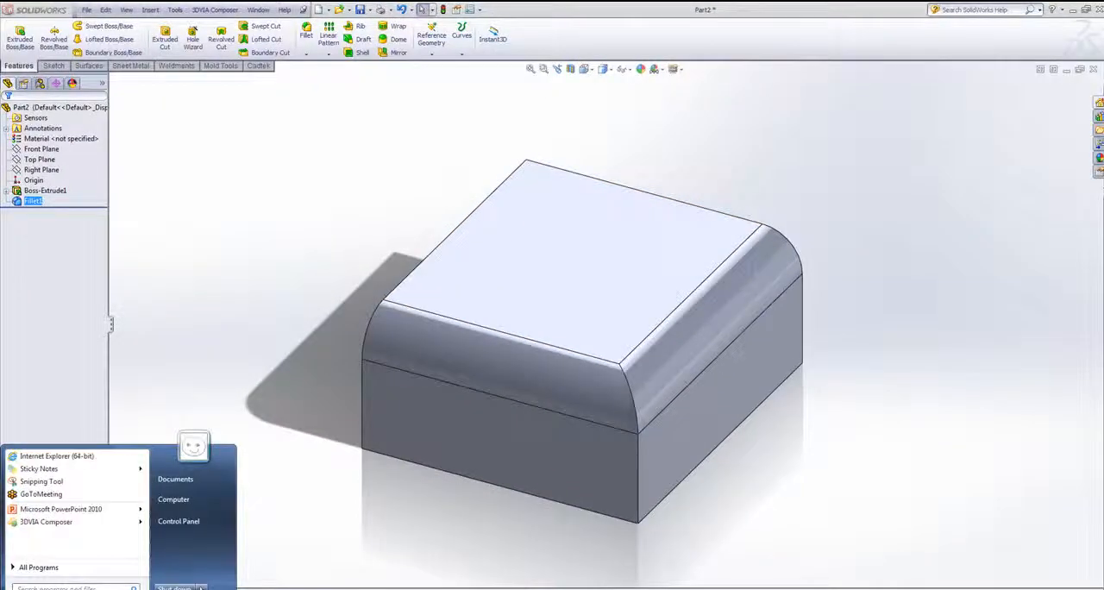
click(37, 566)
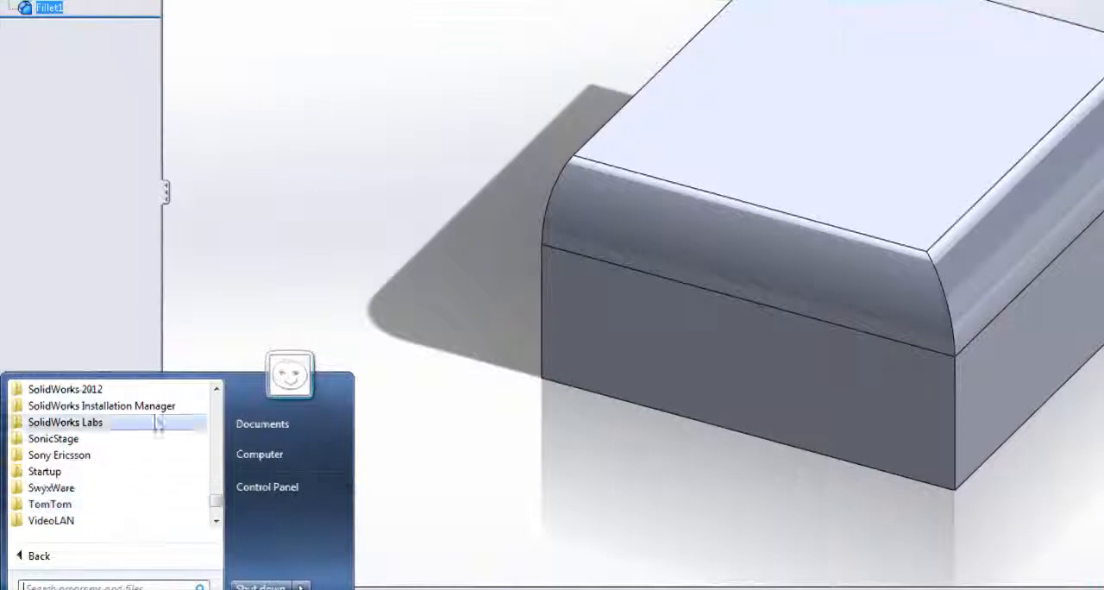
click(143, 390)
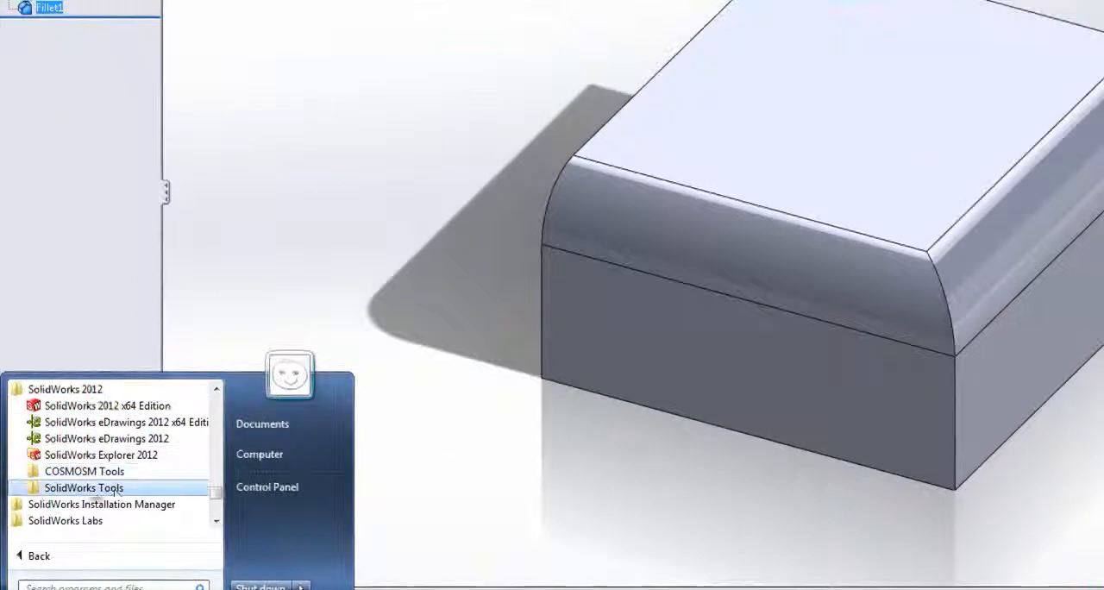
click(108, 488)
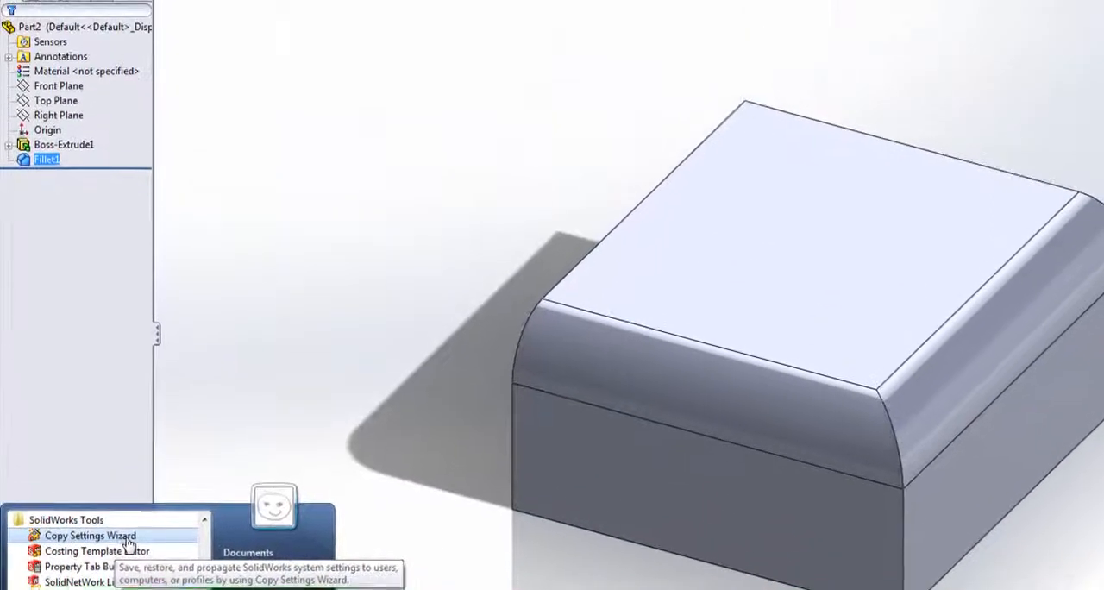
click(135, 414)
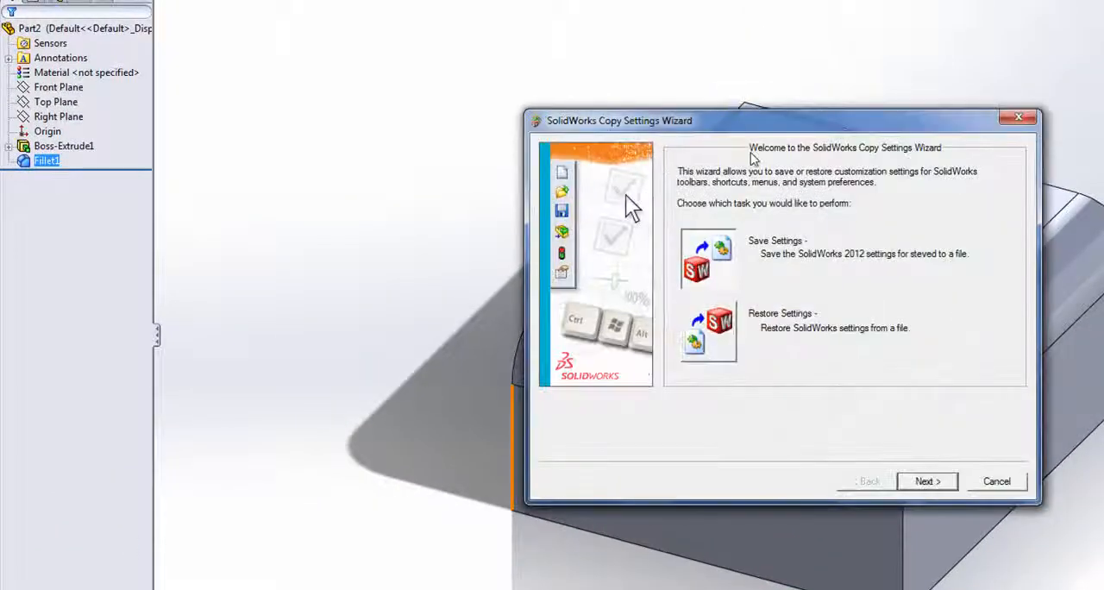
drag(753, 126, 766, 85)
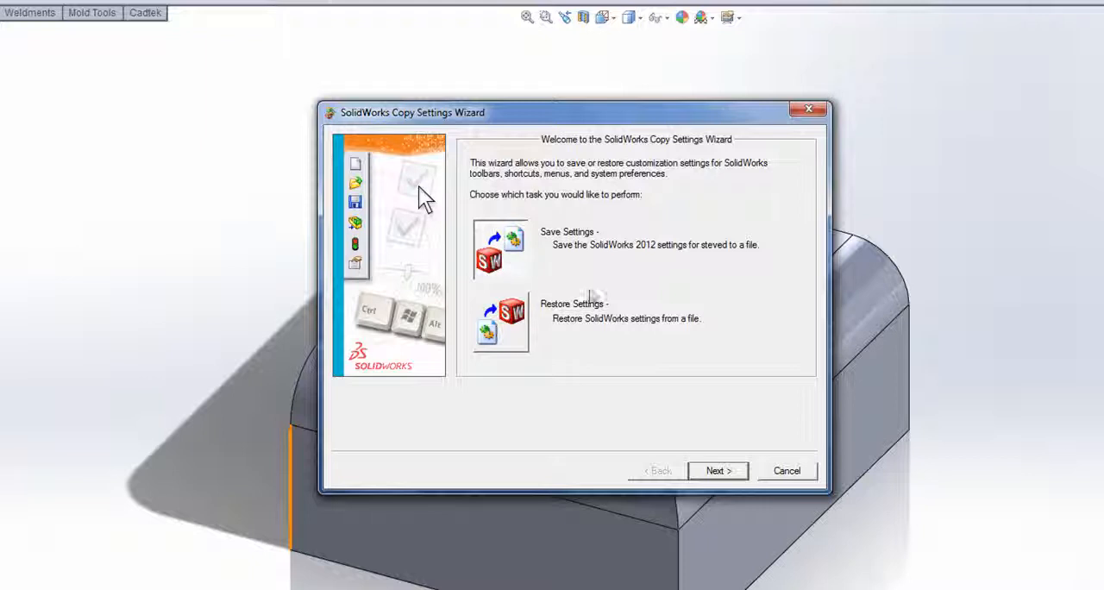
- Examine the wizard's Save Settings page, covering the settings file location and the categories to save, and return to the task choice
click(718, 466)
click(631, 396)
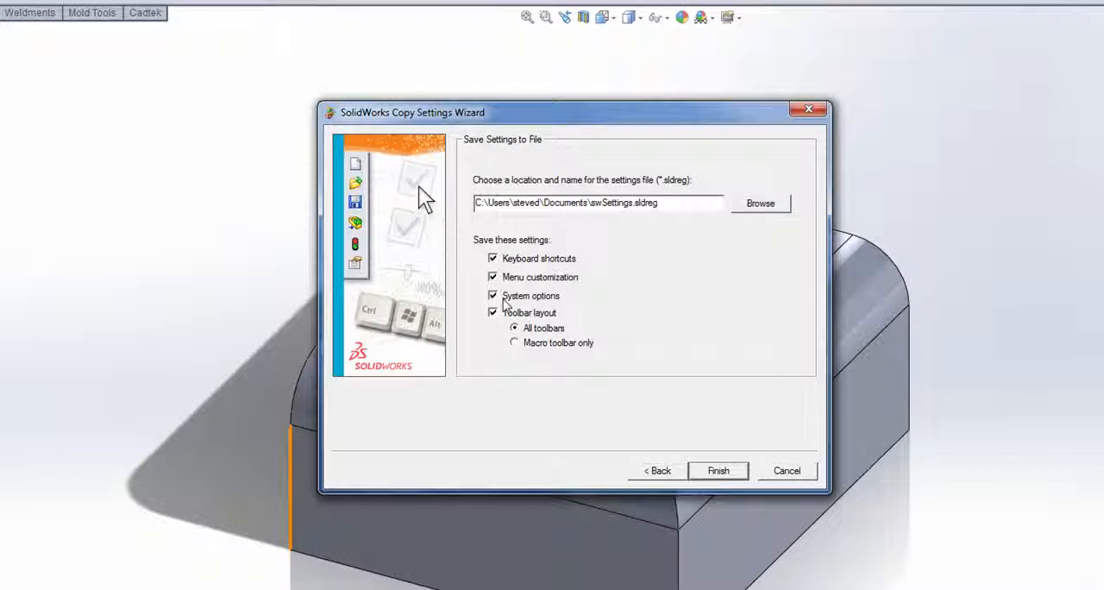
drag(687, 201, 449, 172)
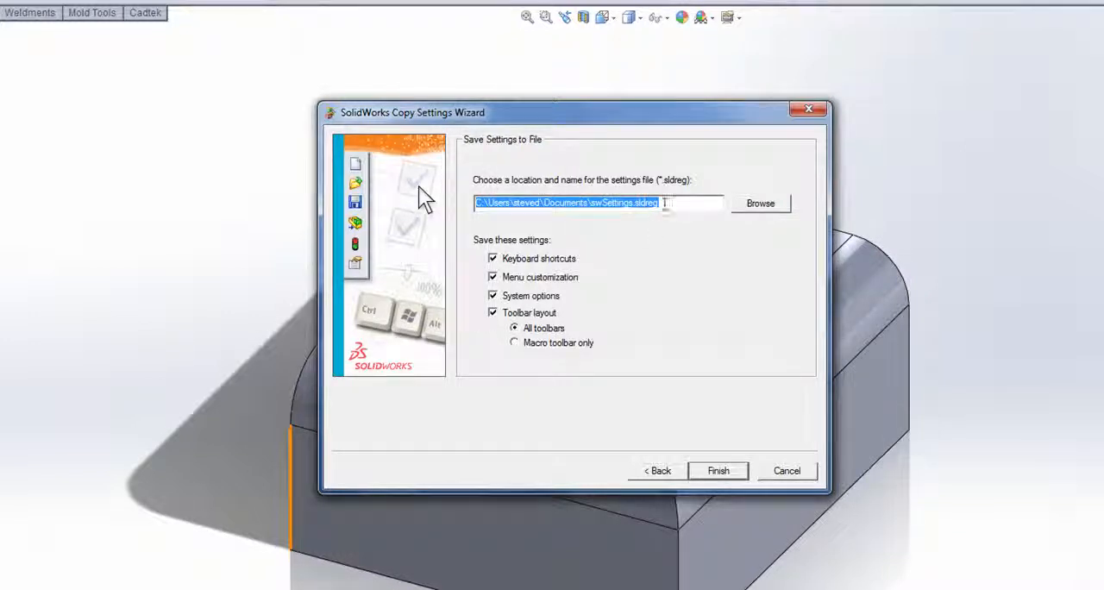
click(646, 205)
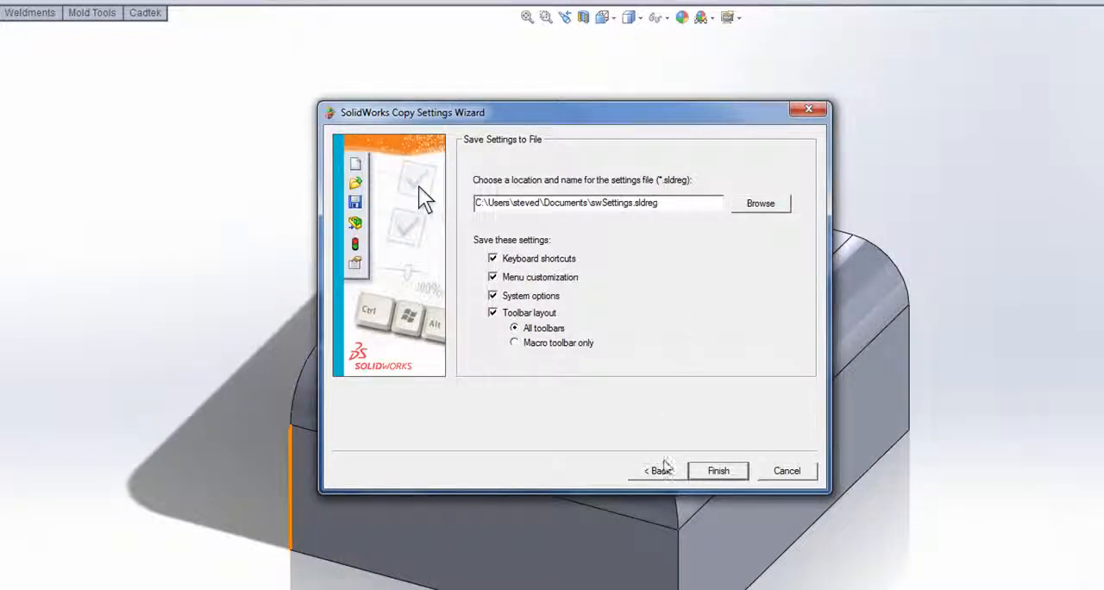
click(654, 474)
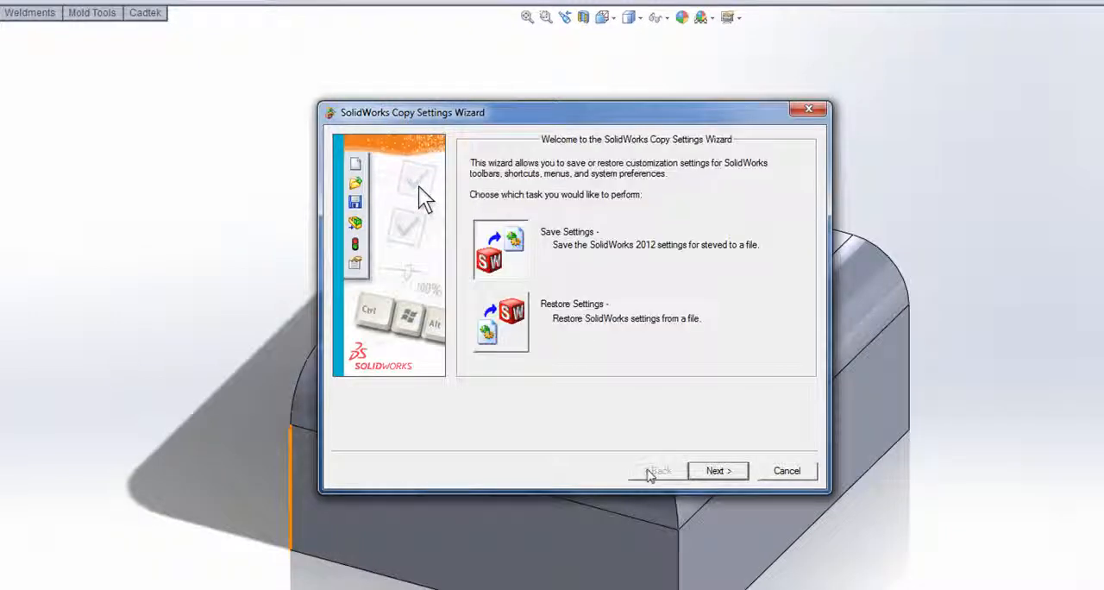